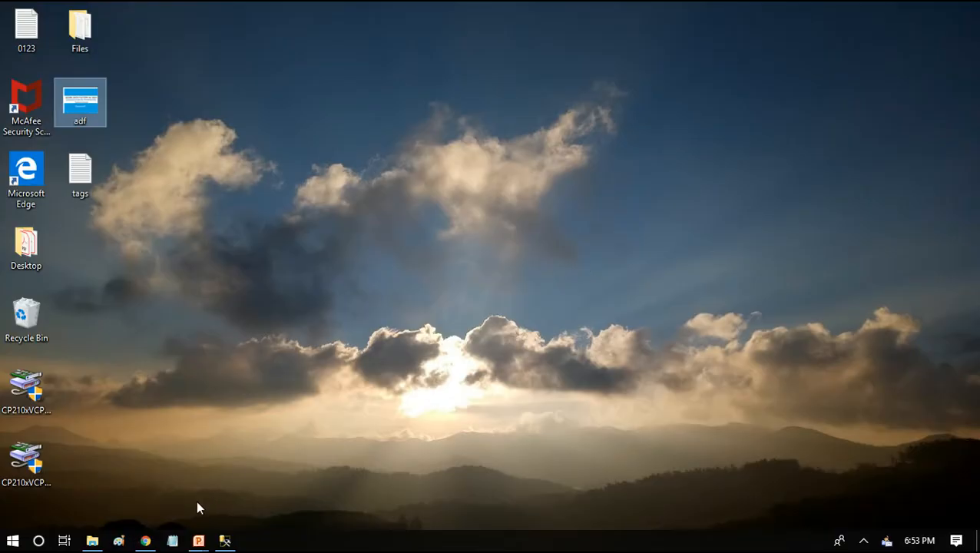
Switch to Notepad and write the heading "tablenames" with the entries a, b and c listed below it.
left_click(175, 541)
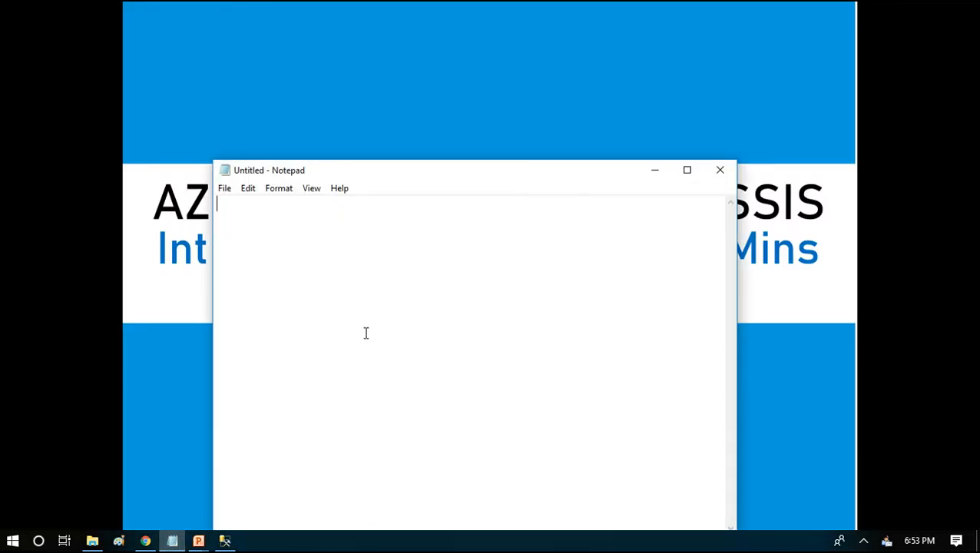
type("tablename")
key("BackSpace")
type("s ")
type("a")
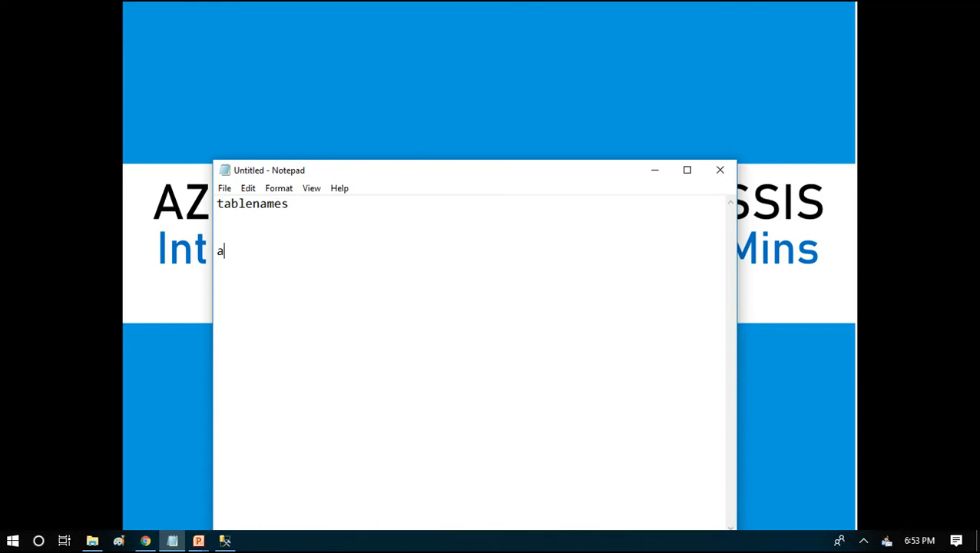
type("b")
key("Return")
Add the line "variable = a,b,c" below the list of table names.
type("a,b,c")
key("Home")
type("variabke")
key("BackSpace")
key("BackSpace")
key("BackSpace")
type("le =")
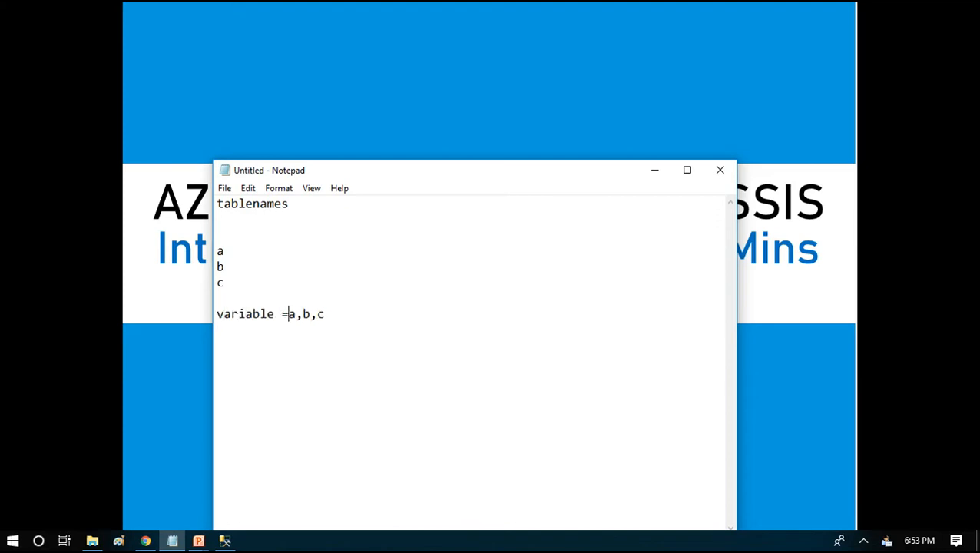
Highlight the value list a,b,c and the word "variable" in the assignment line for review.
key("shift+Right")
key("shift+Right")
key("shift+Right")
key("shift+Right")
key("shift+Right")
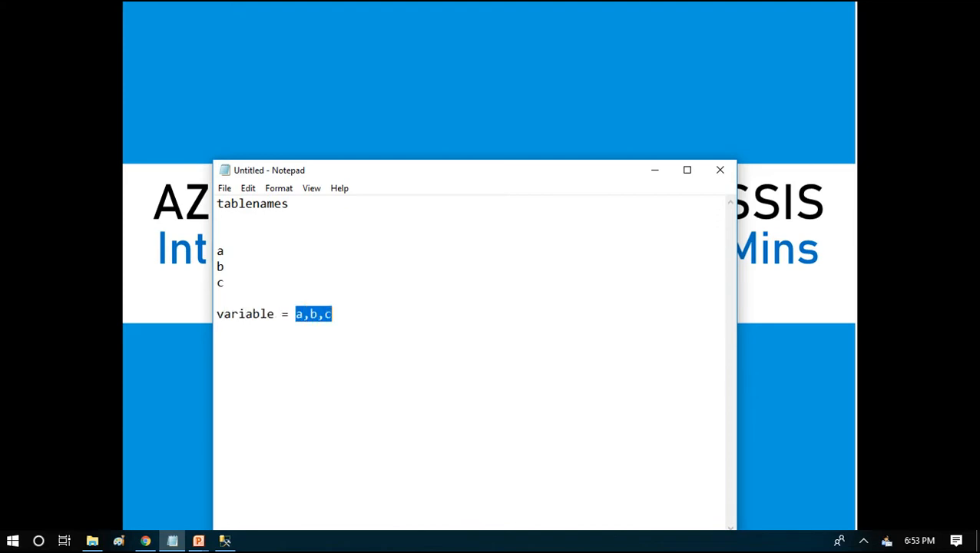
key("Right")
key("Up")
key("Up")
key("shift+Right")
key("shift+Right")
key("shift+Right")
key("shift+Right")
key("shift+Right")
key("shift+Right")
key("shift+Right")
key("shift+Right")
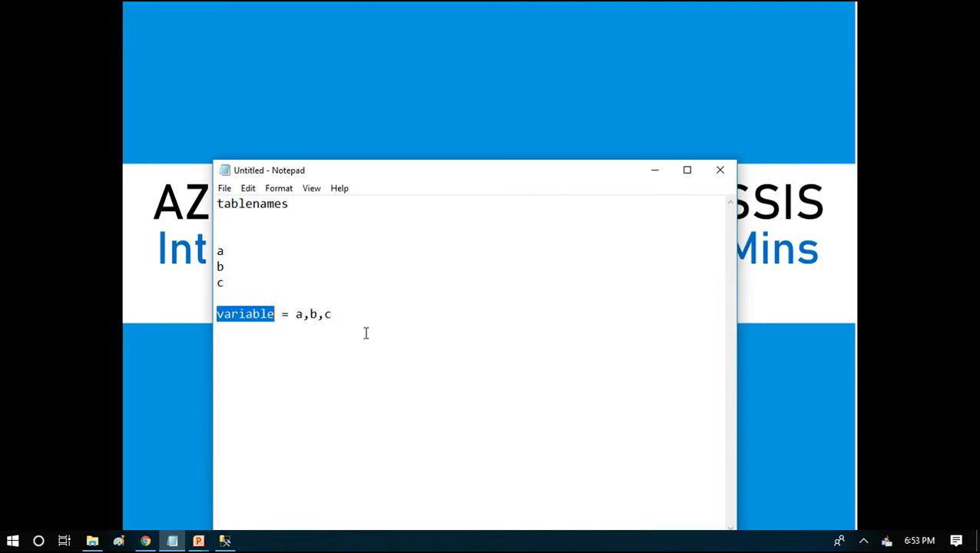
Go through the individual values a, b and c of the variable one by one.
key("Right")
key("Right")
key("Right")
key("shift+Right")
key("shift+Right")
key("Right")
key("Right")
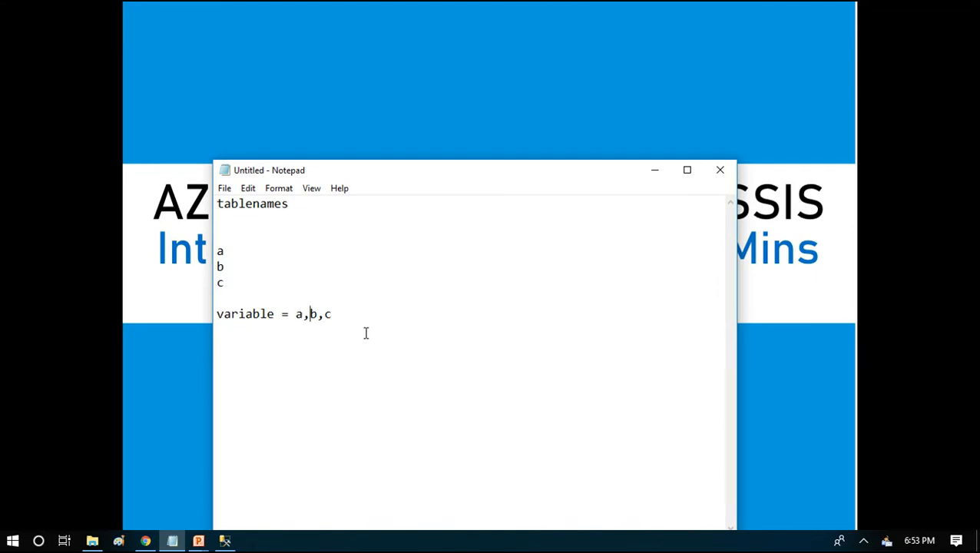
key("shift+Right")
key("Right")
key("Right")
key("shift+Right")
key("Left")
key("Right")
key("Right")
key("shift+Right")
key("Right")
key("Right")
key("shift+Right")
Switch to SQL Server Management Studio and examine the dimension and fact tables in the Sales_DW database.
left_click(225, 540)
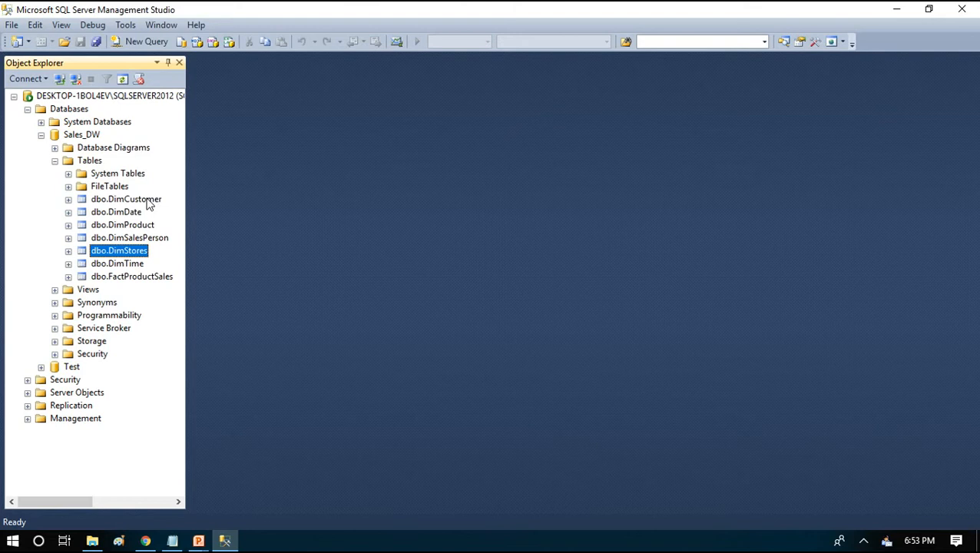
left_click(84, 98)
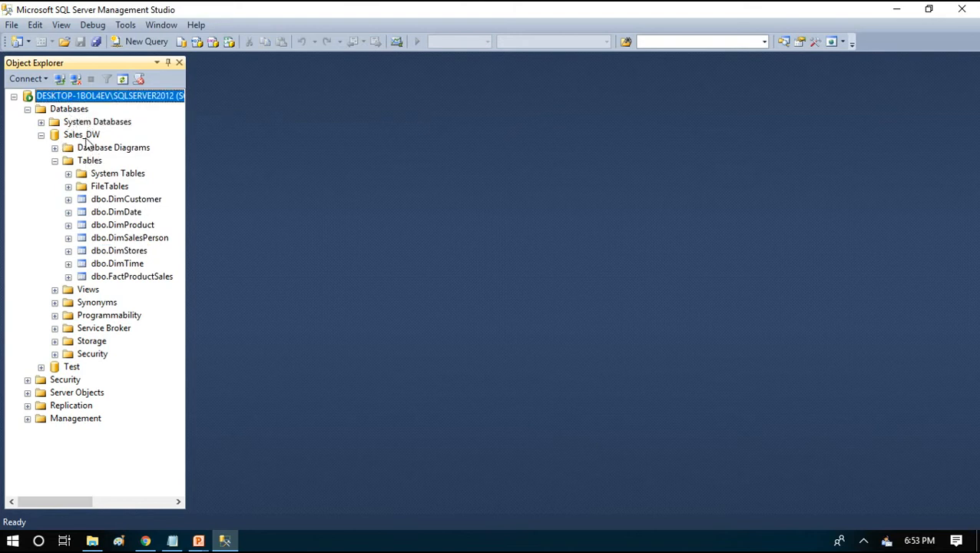
left_click(84, 137)
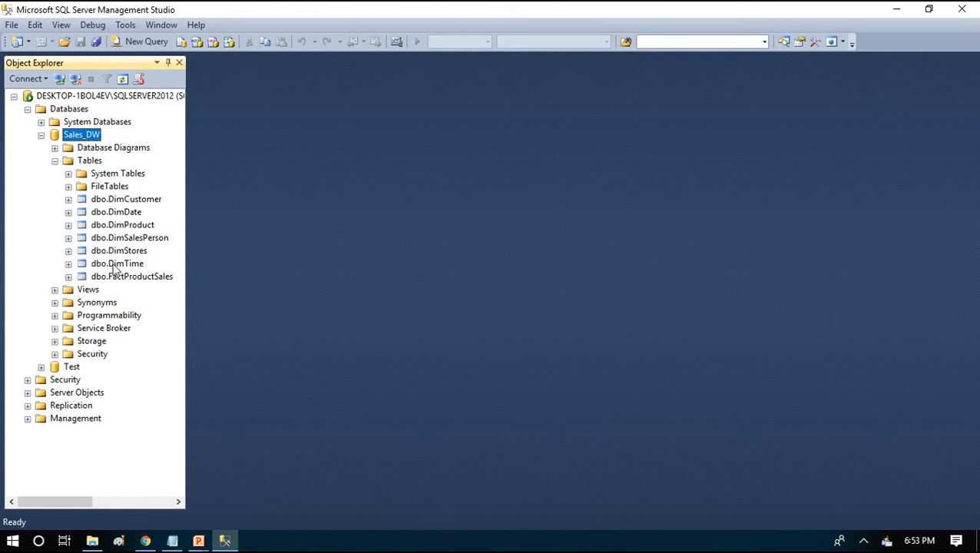
left_click(124, 202)
key("Down")
key("Down")
key("Down")
key("Down")
key("Down")
key("Down")
key("Up")
key("Up")
key("Up")
key("Up")
key("Up")
key("Up")
key("Up")
key("Down")
key("Down")
key("Down")
Switch to Azure Data Factory in Chrome, create a new pipeline named pl_variable and collapse the factory resources pane.
left_click(145, 541)
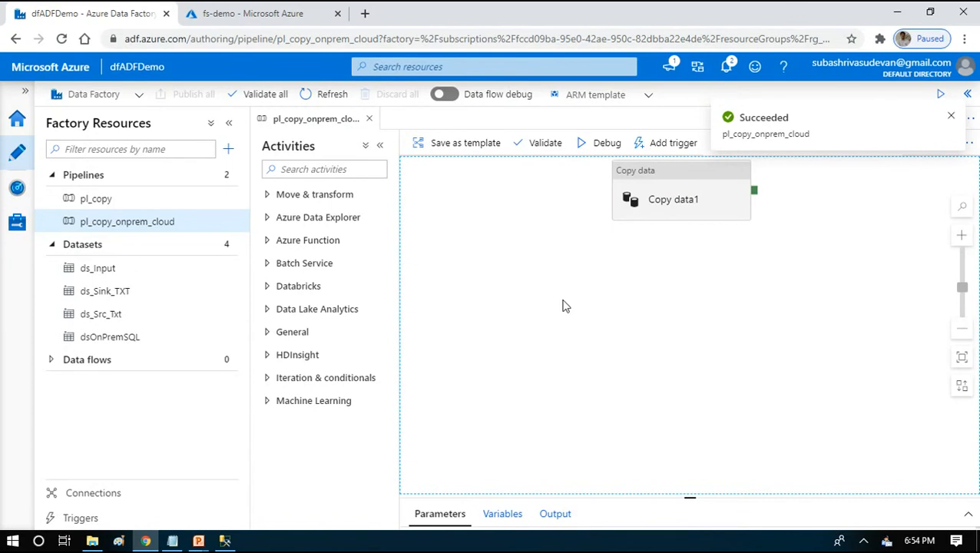
left_click(229, 152)
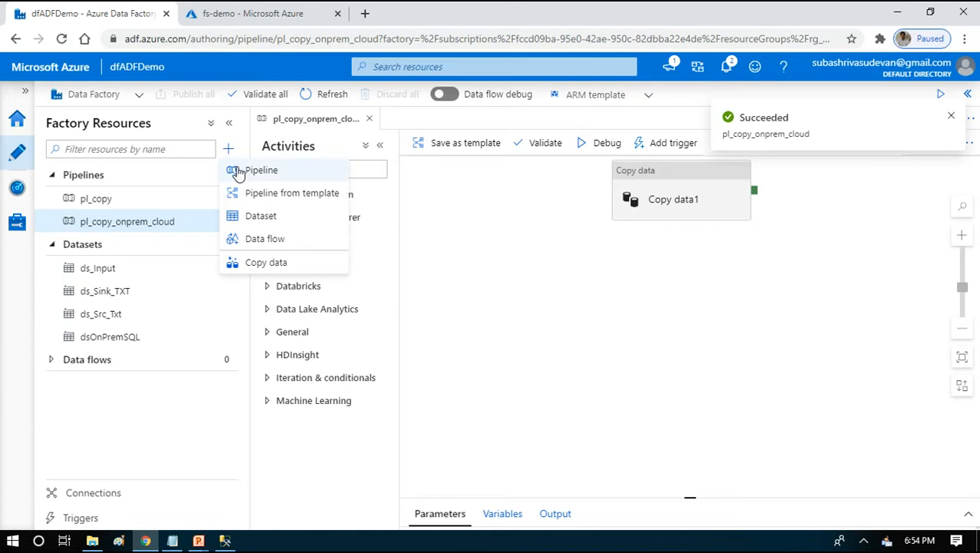
left_click(257, 171)
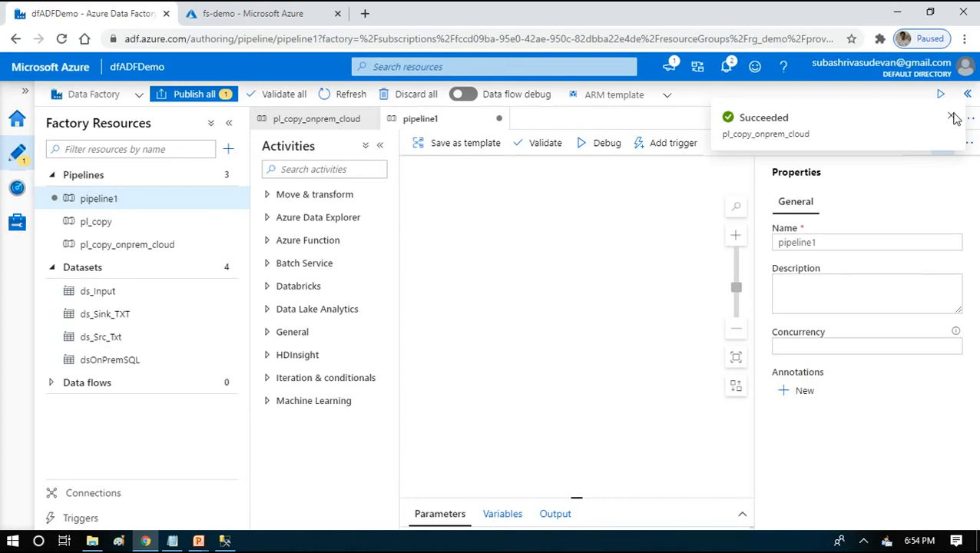
double_click(841, 241)
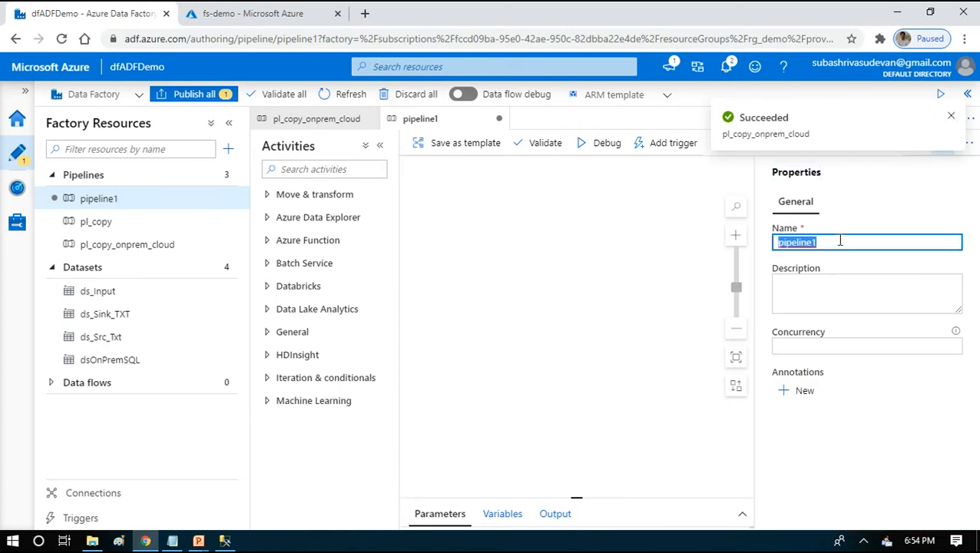
type("pl_variable")
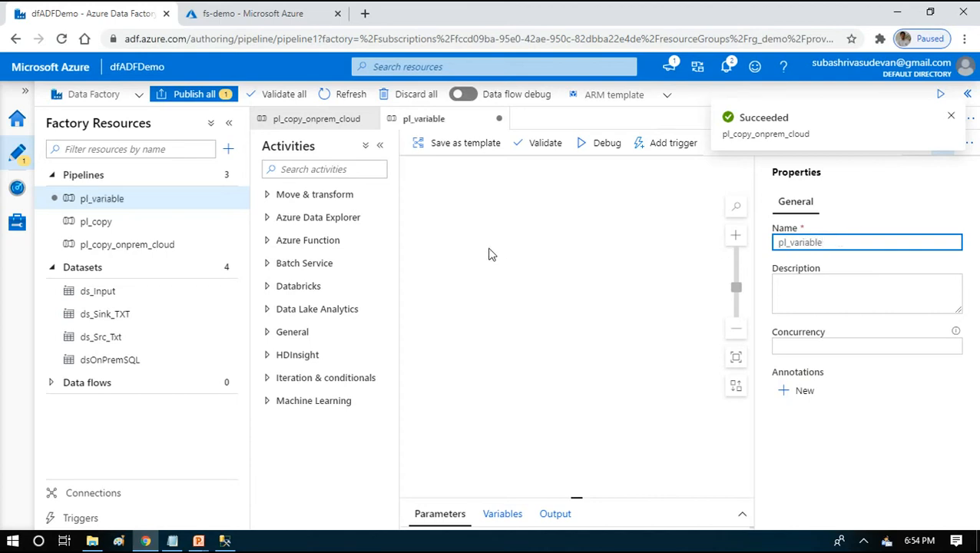
left_click(953, 157)
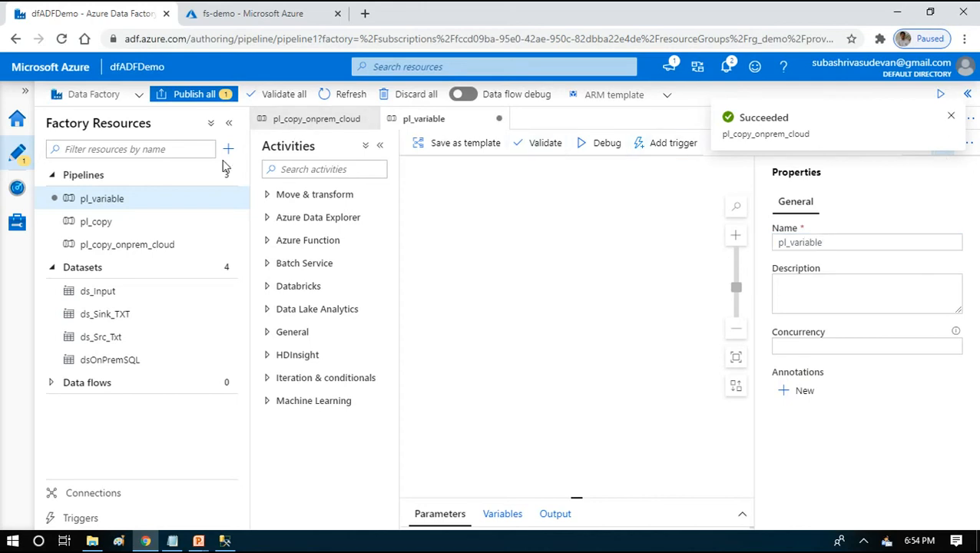
left_click(229, 124)
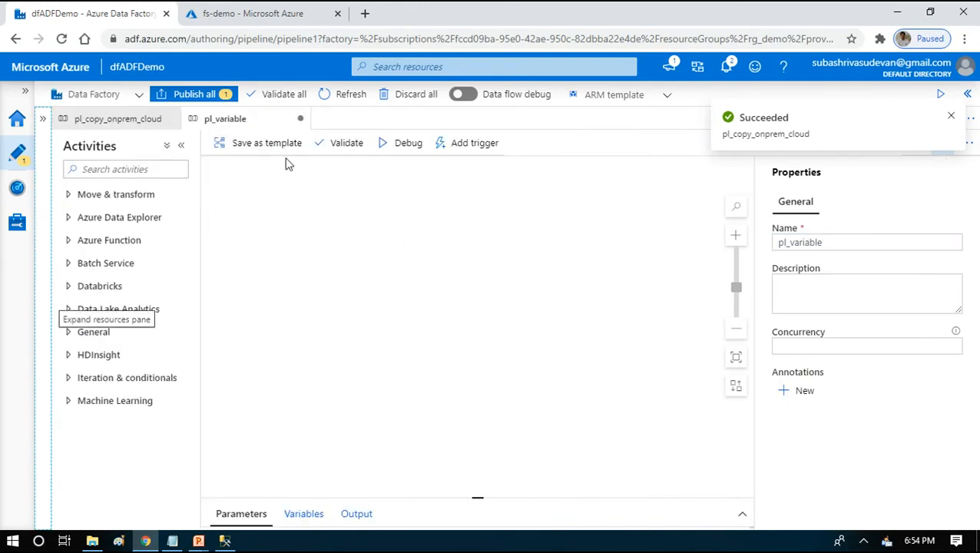
left_click(426, 284)
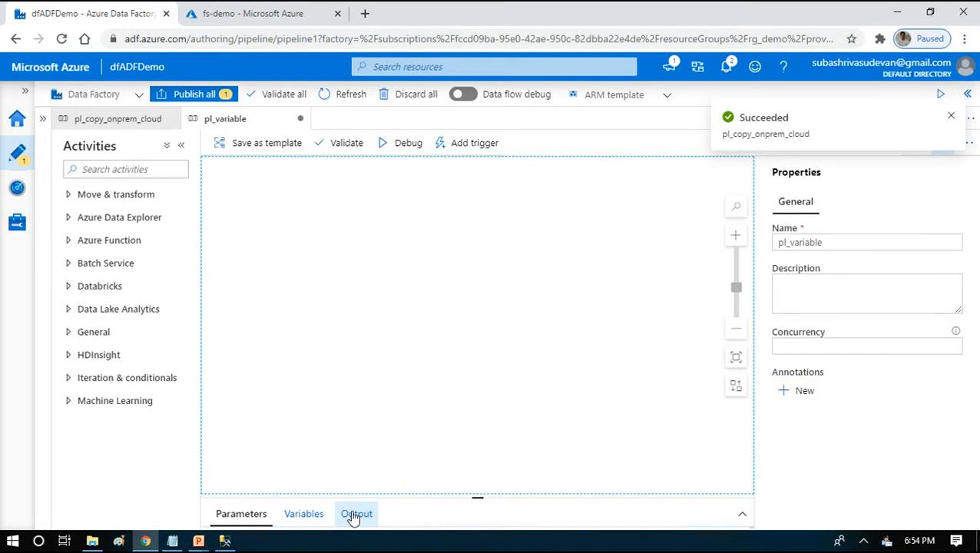
Add a pipeline variable named TablesList with the type Array.
left_click(288, 521)
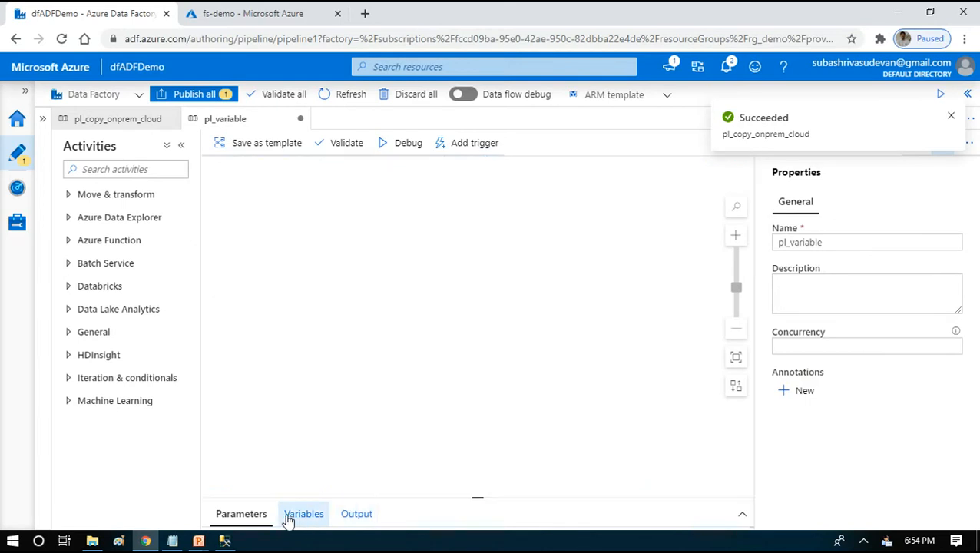
left_click(288, 521)
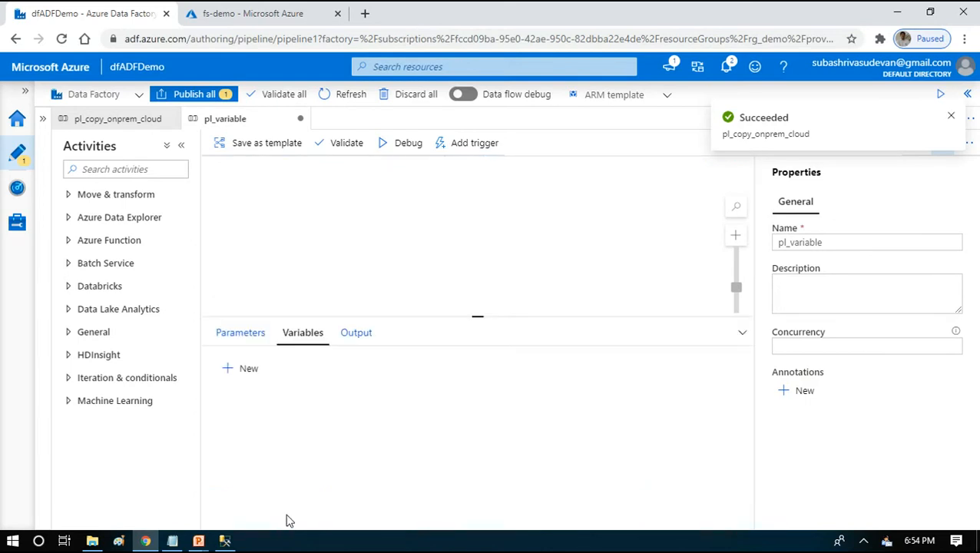
left_click(250, 371)
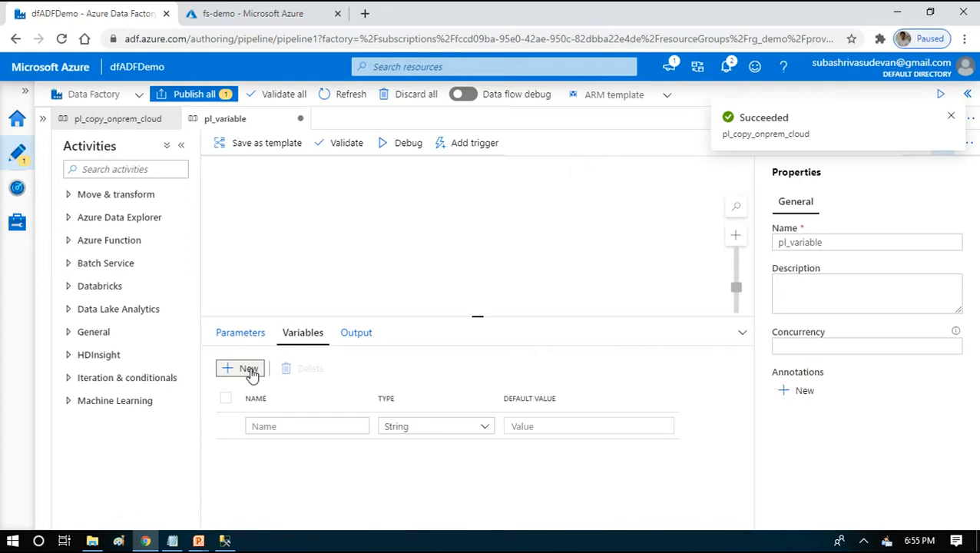
left_click(266, 428)
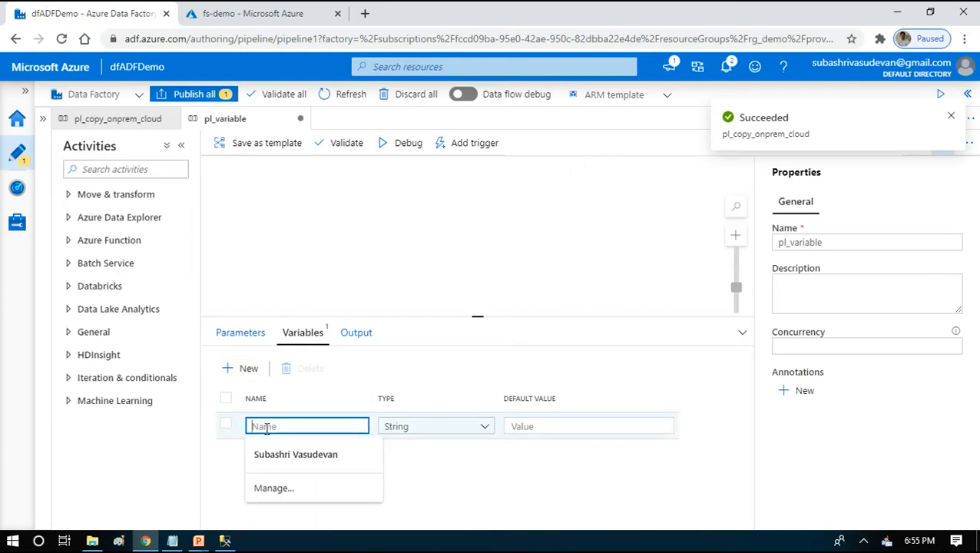
type("Tab")
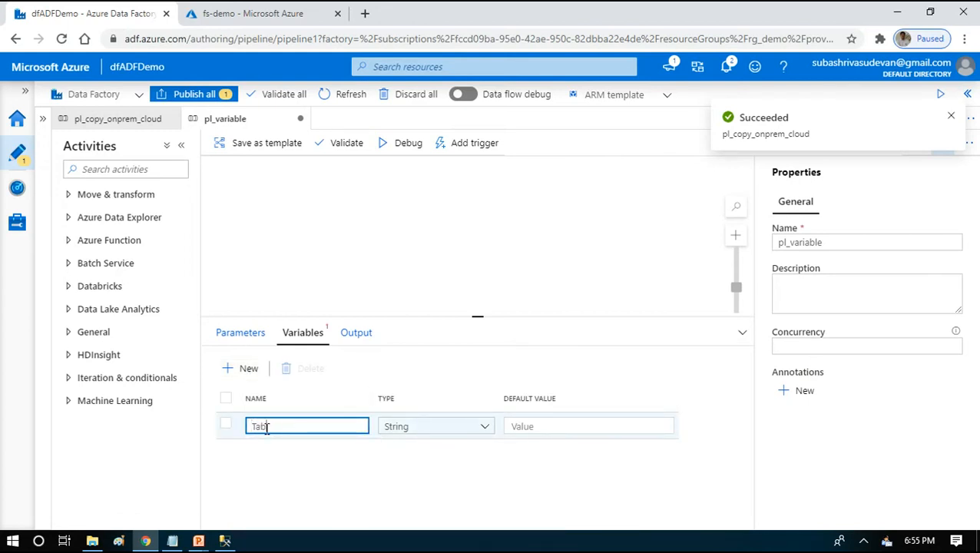
type("lesList")
left_click(410, 428)
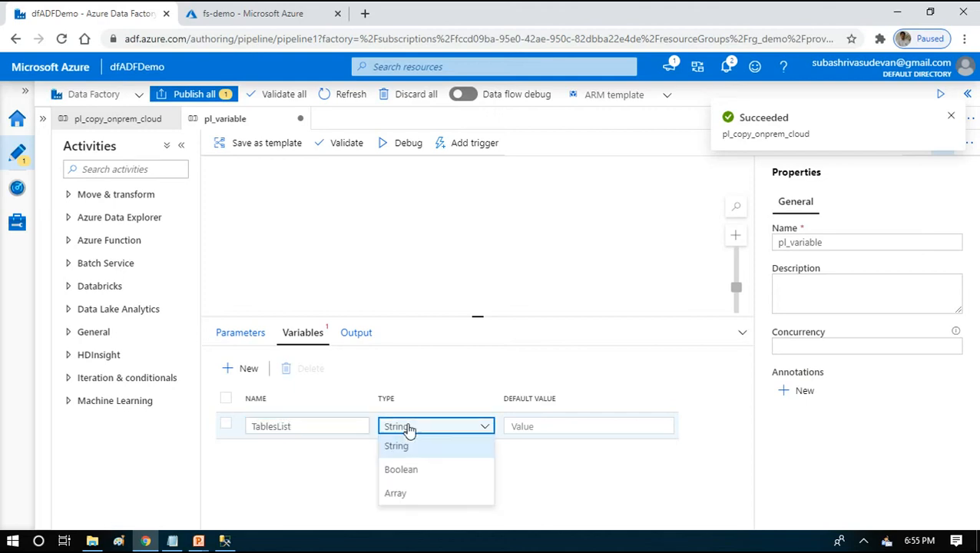
left_click(394, 496)
Start the default value of TablesList as a bracketed array with "select * from dimSalesPerson" as its first element.
left_click(519, 425)
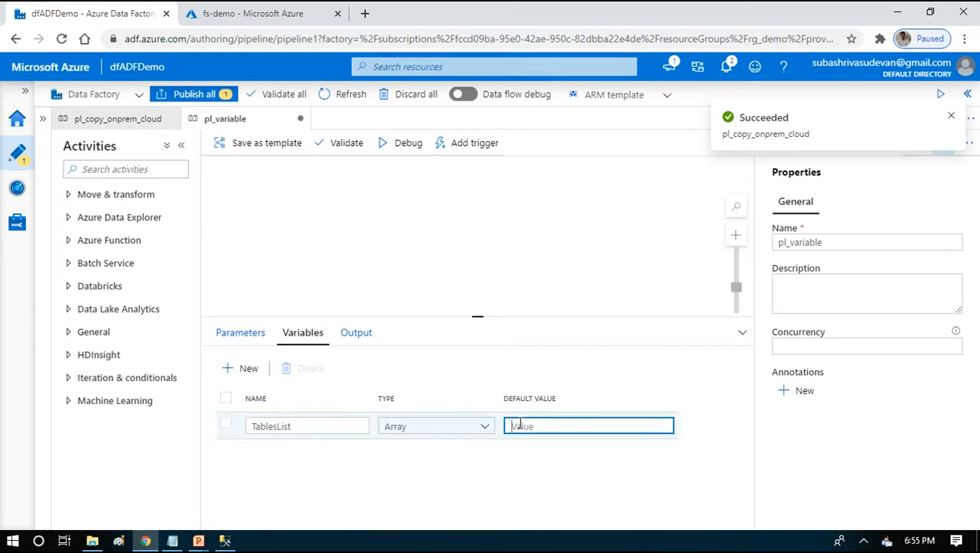
type("[]")
type("select ")
type("* from ")
type("do")
type("m")
type("Sales")
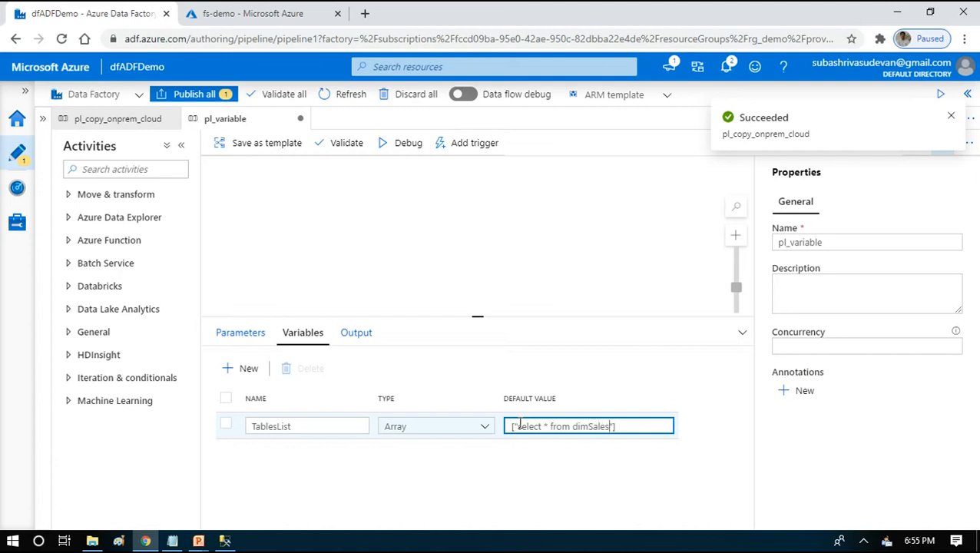
type("Person\",\"select")
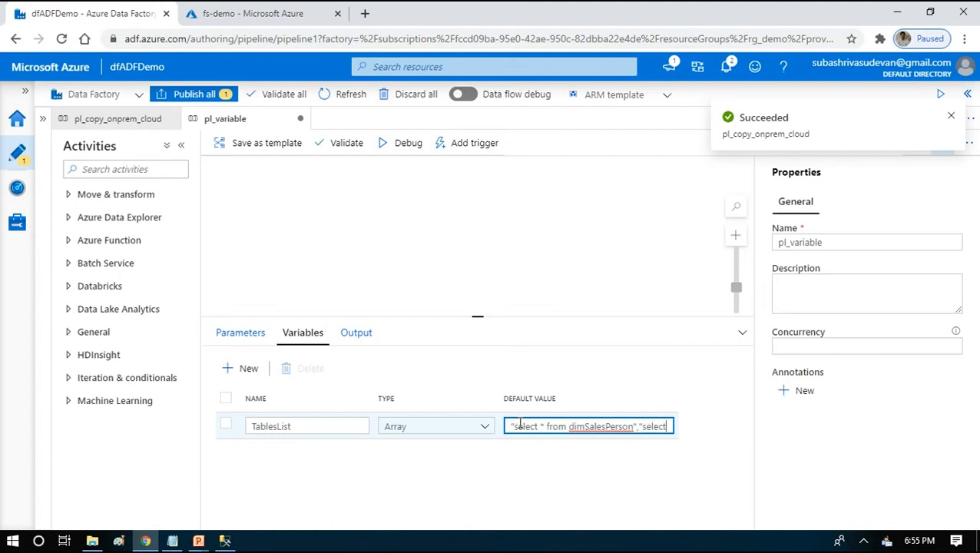
Complete the array with "select * from dimCustomer" as second element, checking the table name in SQL Server Management Studio.
type(" * from ")
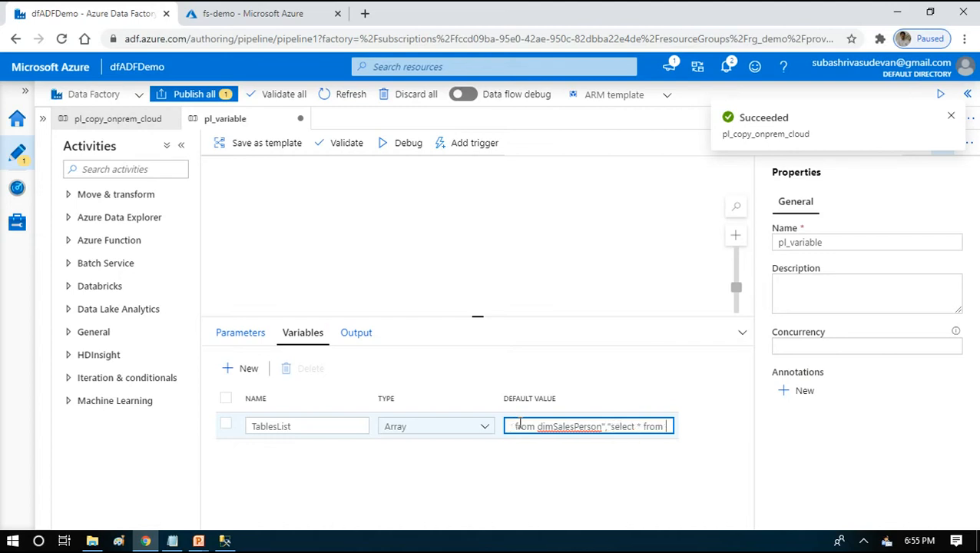
type("dim")
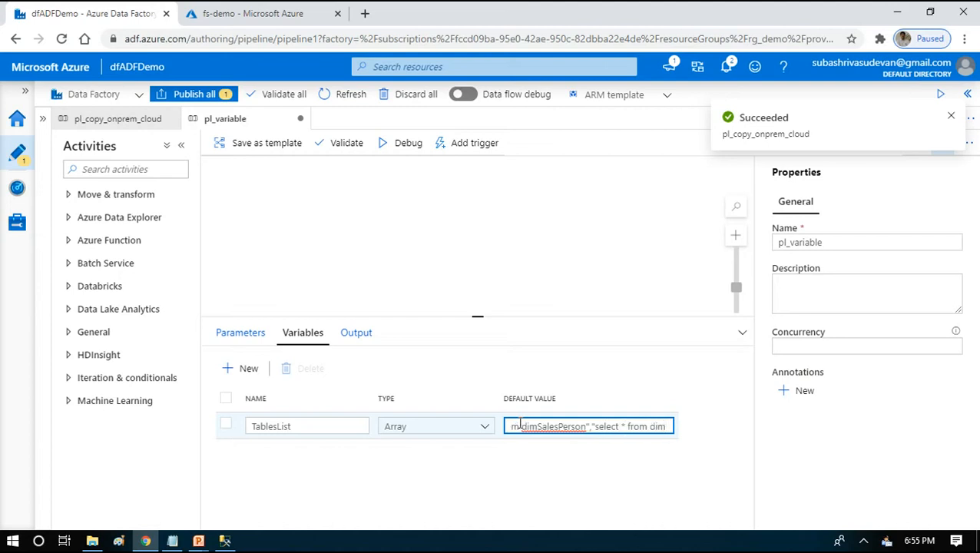
left_click(225, 541)
left_click(116, 227)
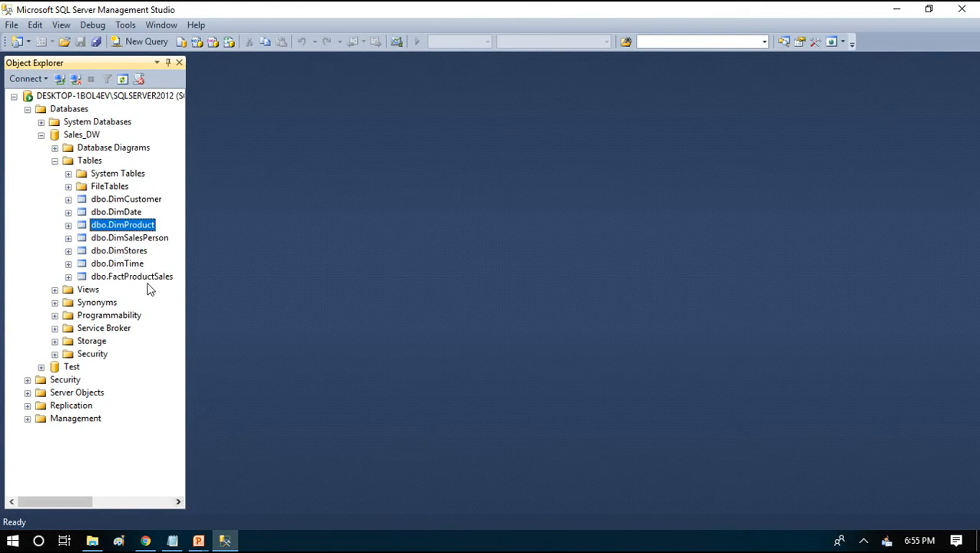
left_click(123, 239)
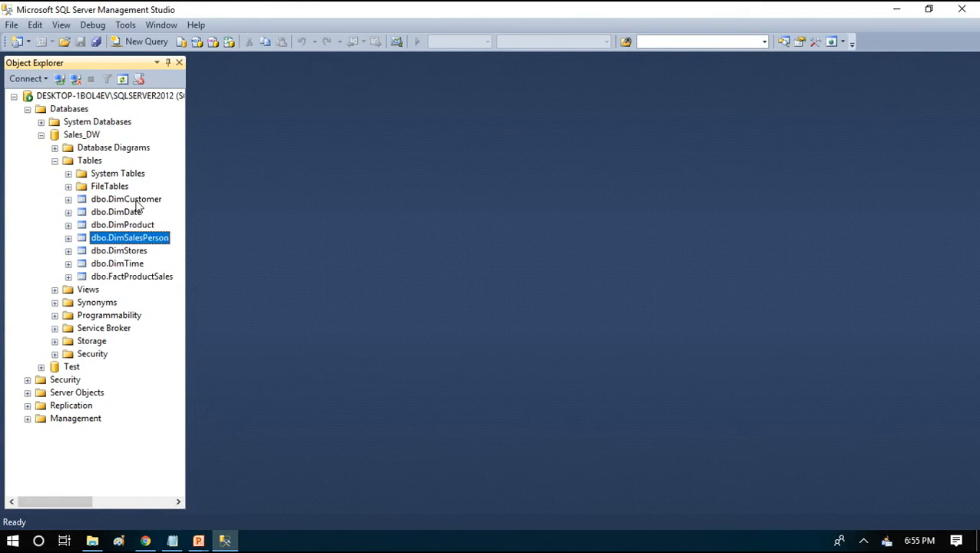
left_click(136, 201)
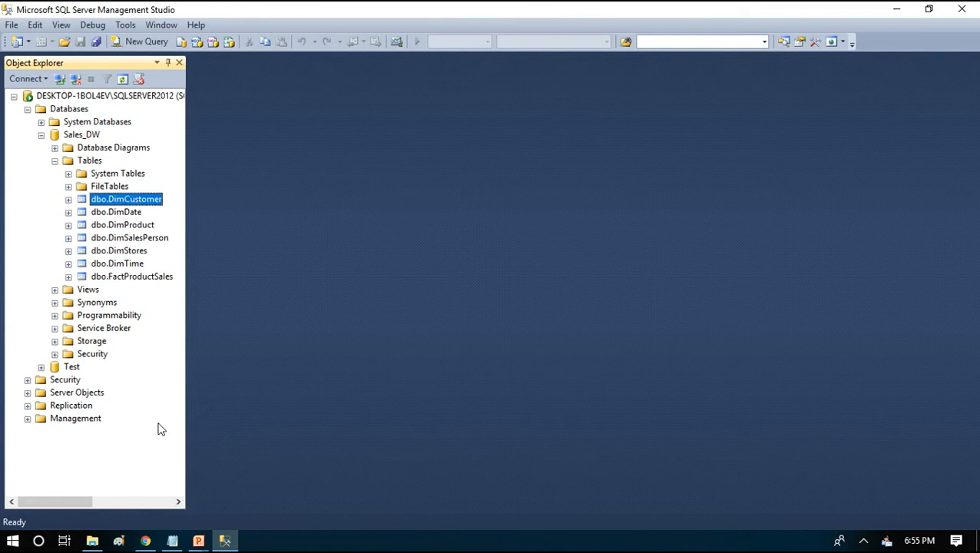
left_click(146, 541)
left_click(645, 426)
type("Custo")
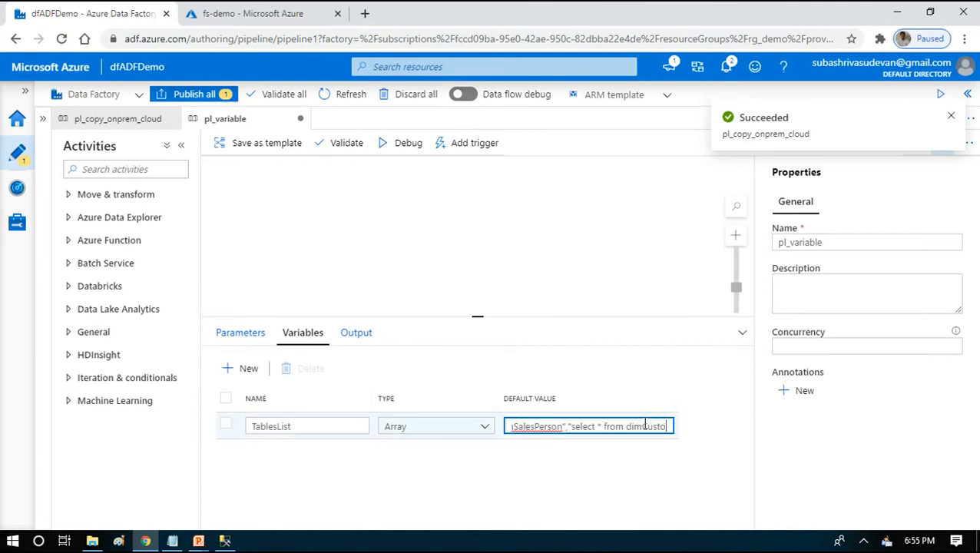
type("mer")
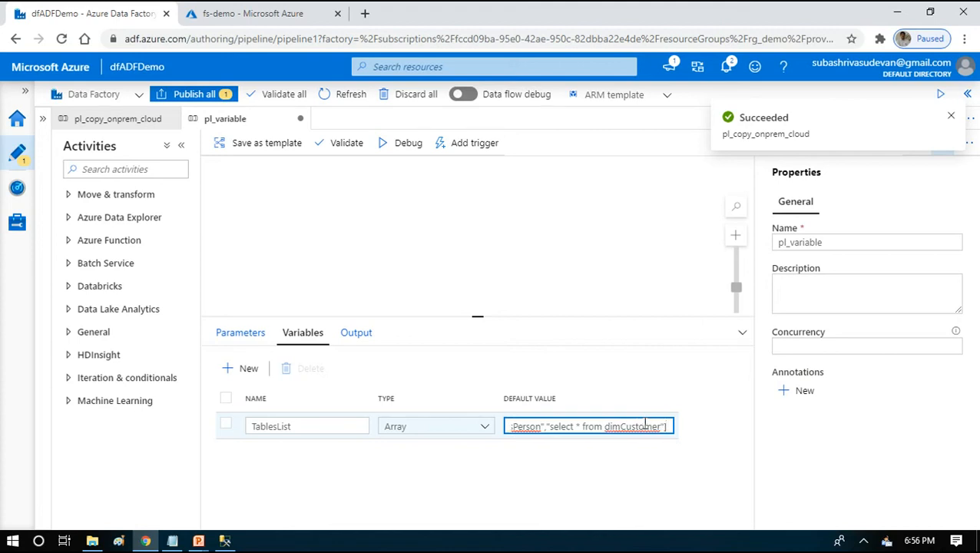
Copy the entire default value of TablesList into the Notepad notes, below the "variable = a,b,c" line.
key("End")
key("ctrl+a")
key("ctrl+c")
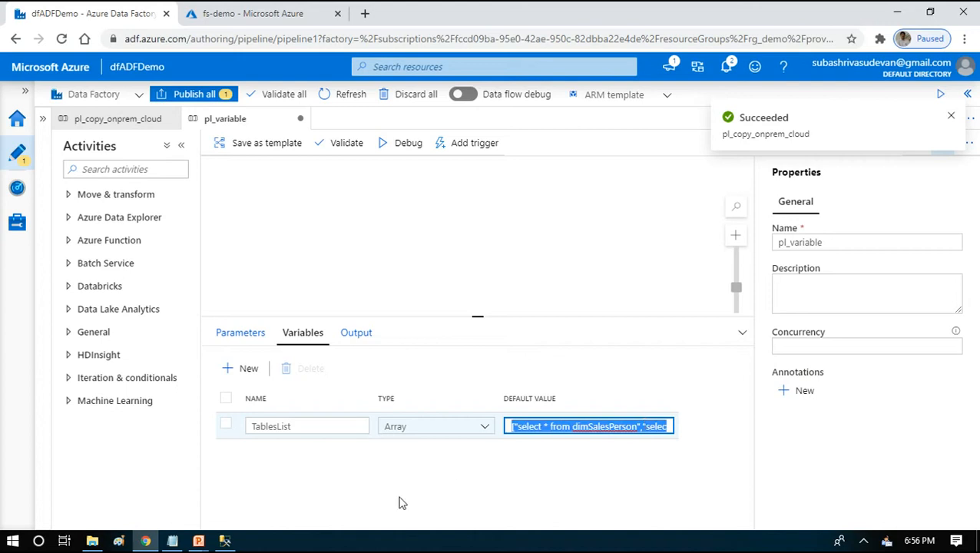
left_click(172, 541)
left_click(365, 311)
key("Return")
key("Return")
key("Return")
key("ctrl+v")
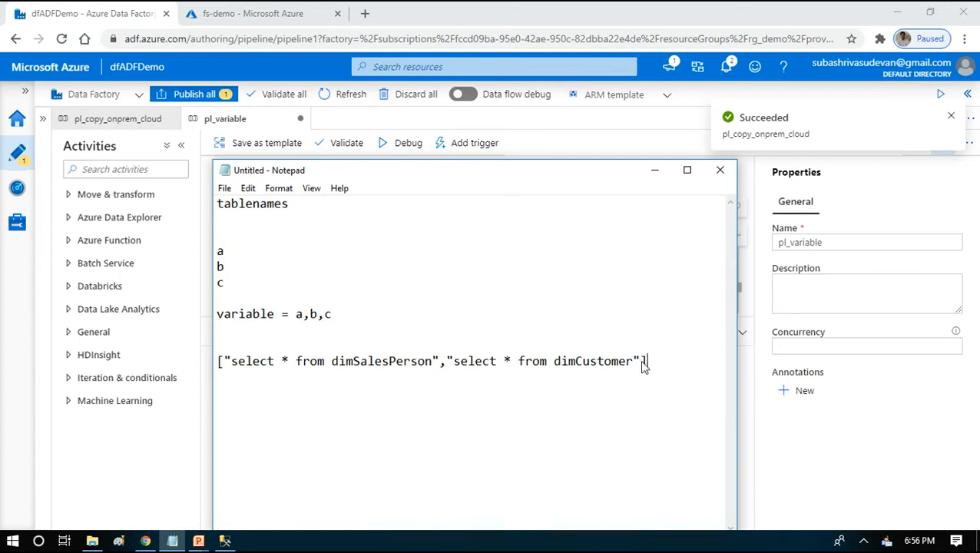
Examine the closing bracket and the comma between the two queries in the Notepad array, and return to Azure Data Factory.
left_click_drag(667, 359, 642, 361)
left_click_drag(438, 368, 448, 366)
left_click(446, 365)
key("Right")
key("alt+Tab")
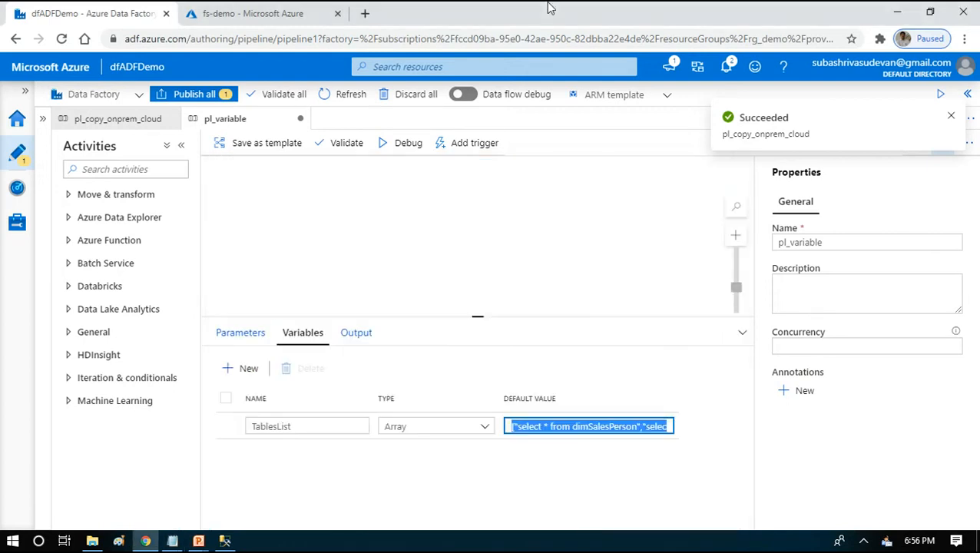
Find the ForEach activity and add it to the pl_variable pipeline canvas.
left_click(448, 461)
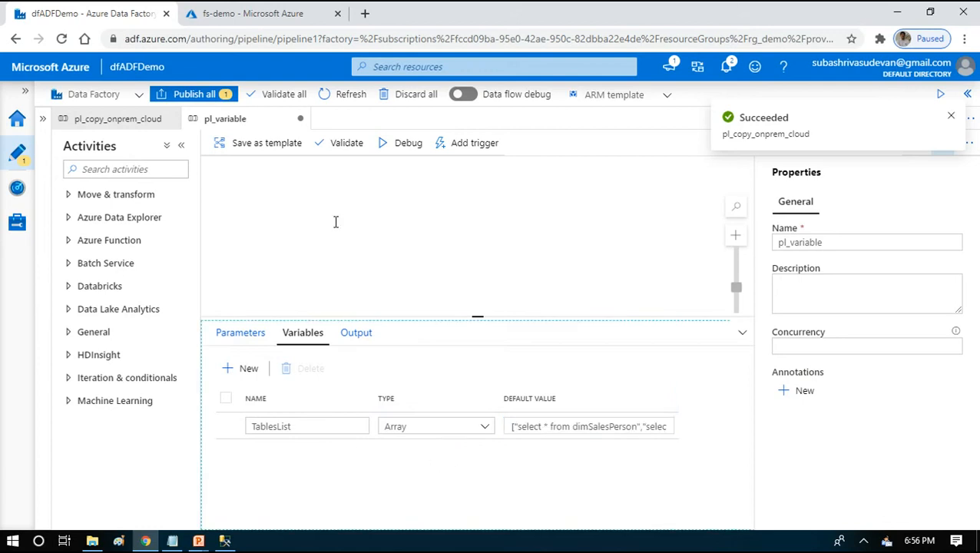
left_click(449, 275)
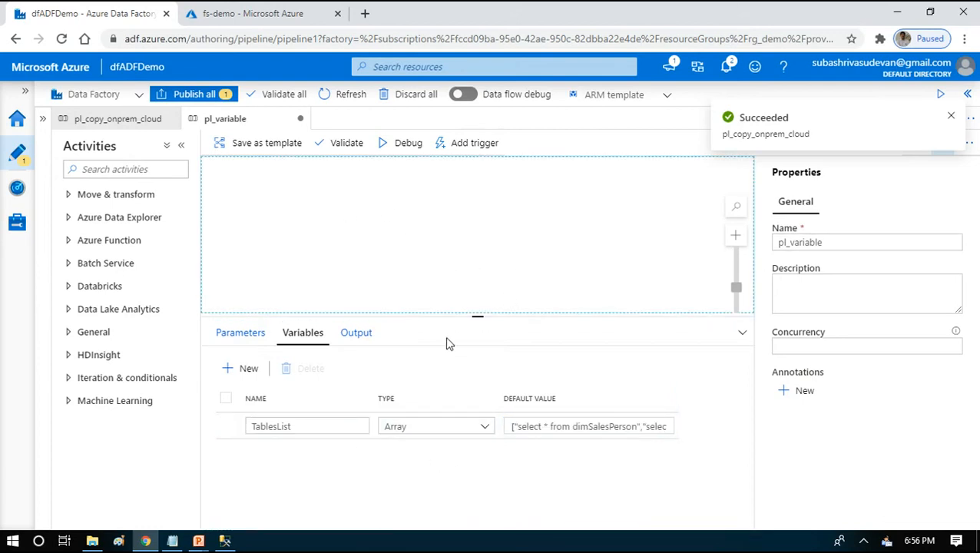
left_click_drag(477, 320, 492, 419)
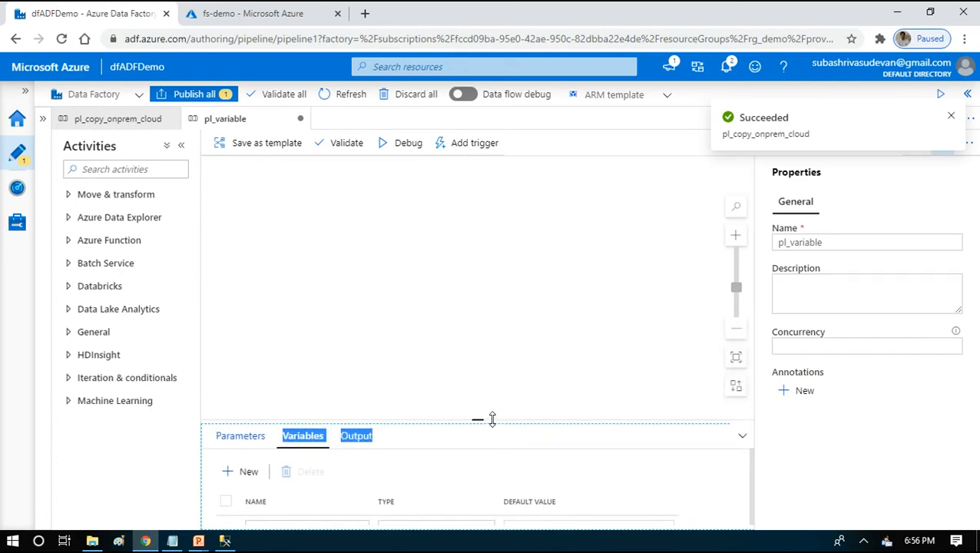
left_click(109, 169)
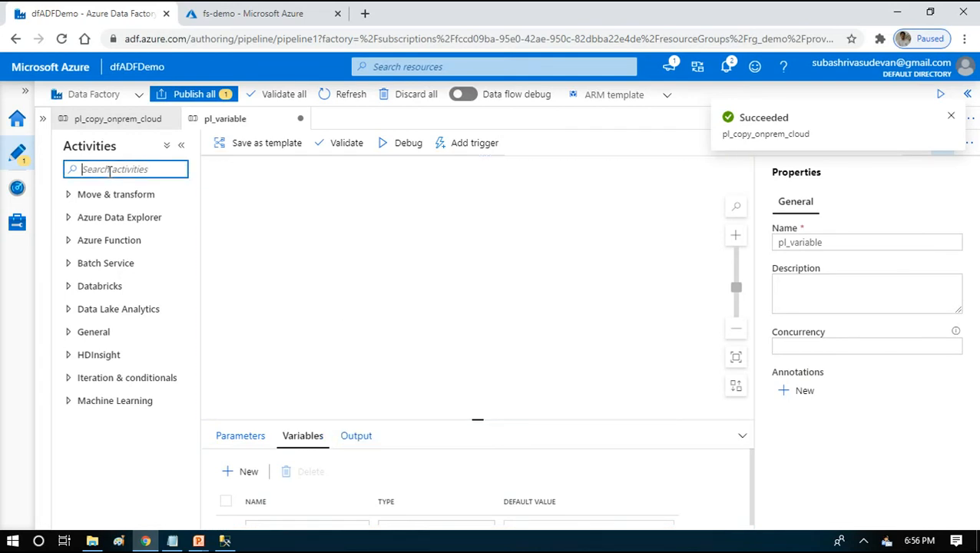
type("for")
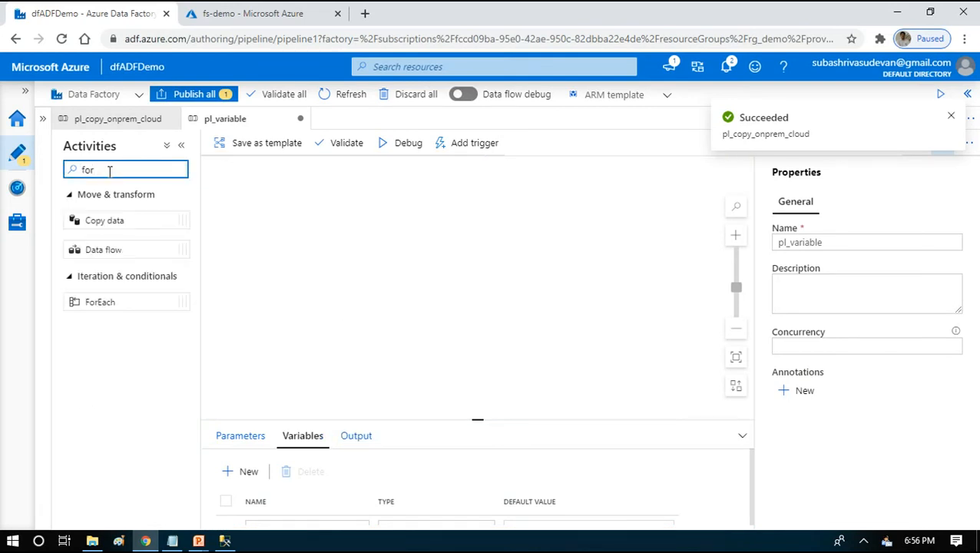
left_click_drag(94, 300, 437, 246)
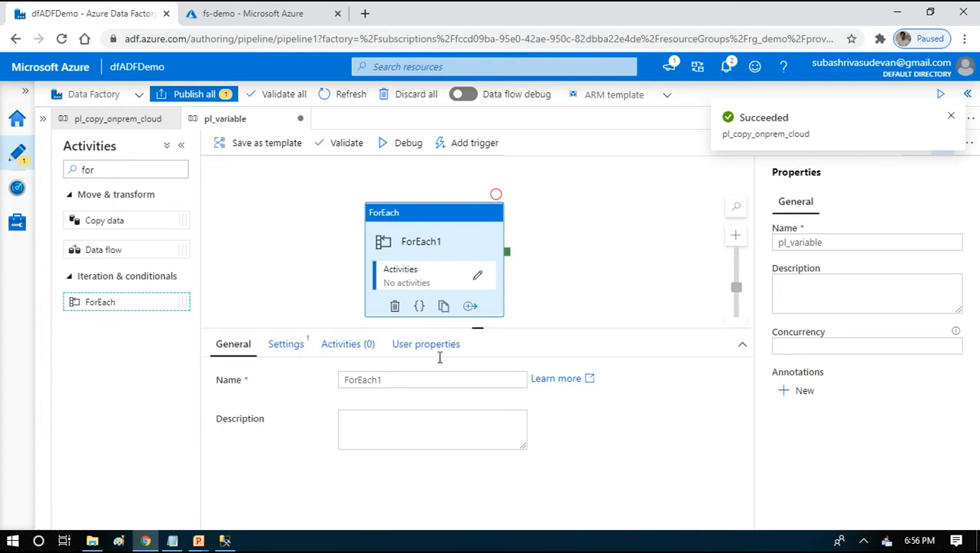
left_click(301, 338)
left_click(404, 416)
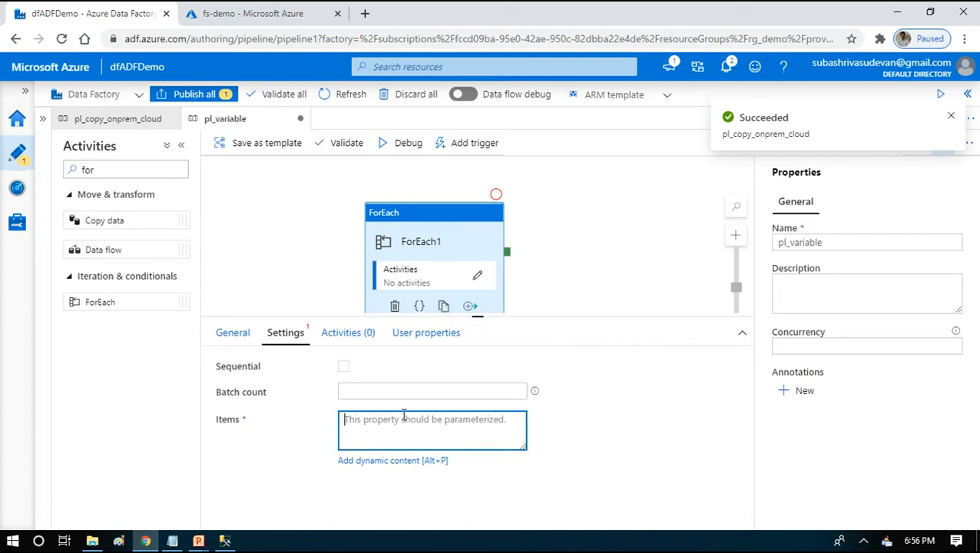
left_click(393, 462)
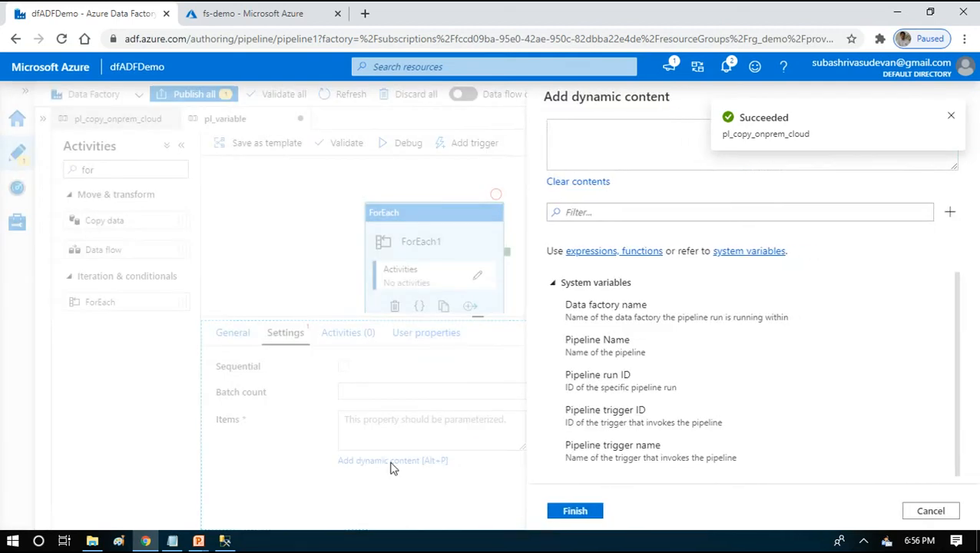
left_click_drag(957, 324, 955, 455)
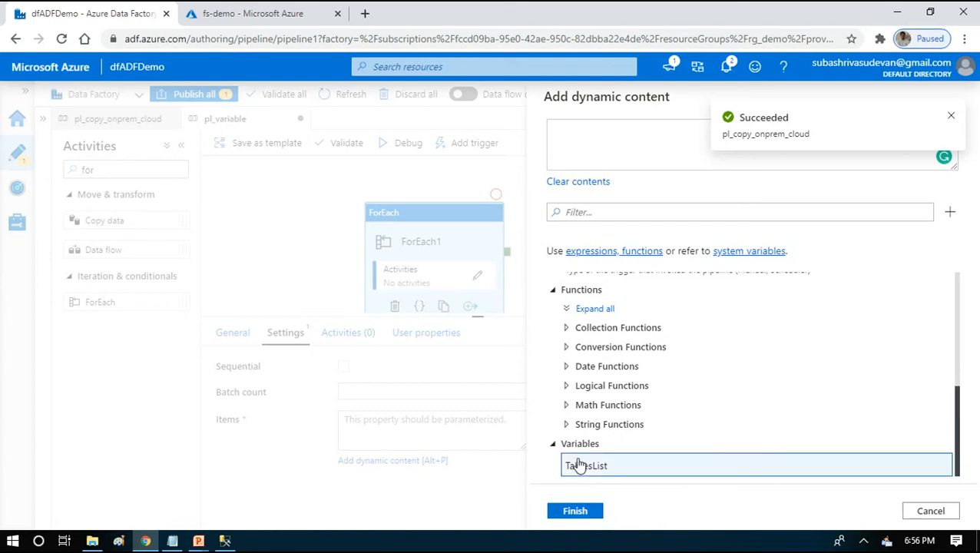
left_click(578, 464)
left_click(597, 512)
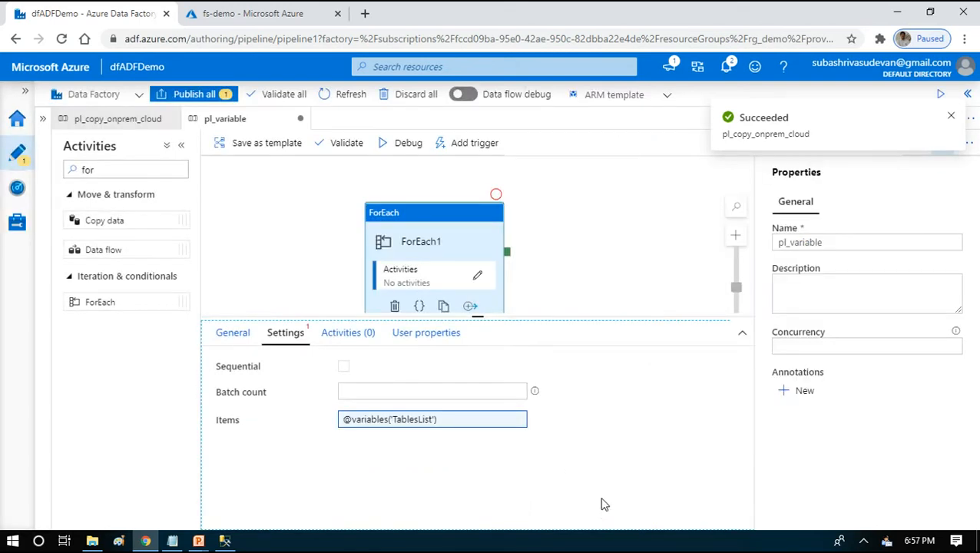
left_click(595, 236)
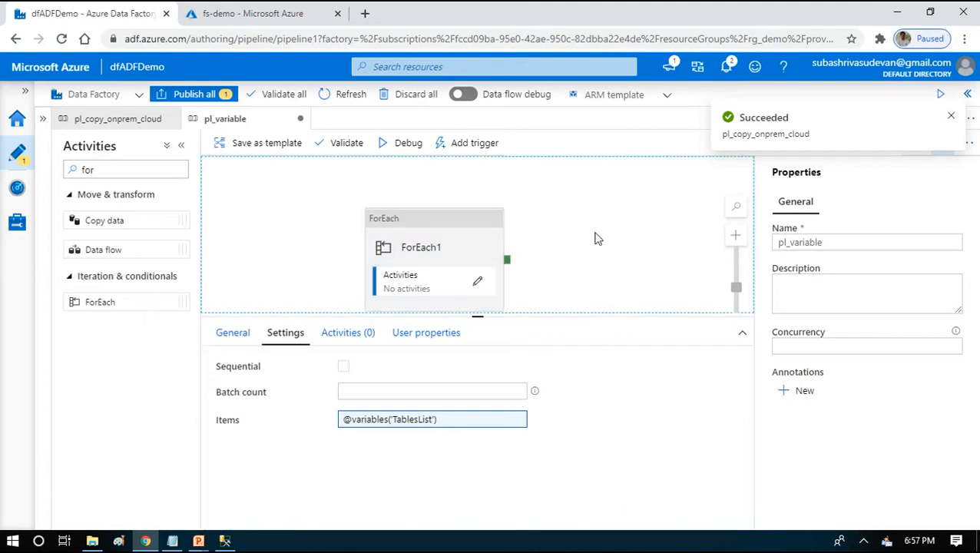
Open the inner activities of ForEach1 for editing and add a Copy data activity inside the loop.
left_click(456, 245)
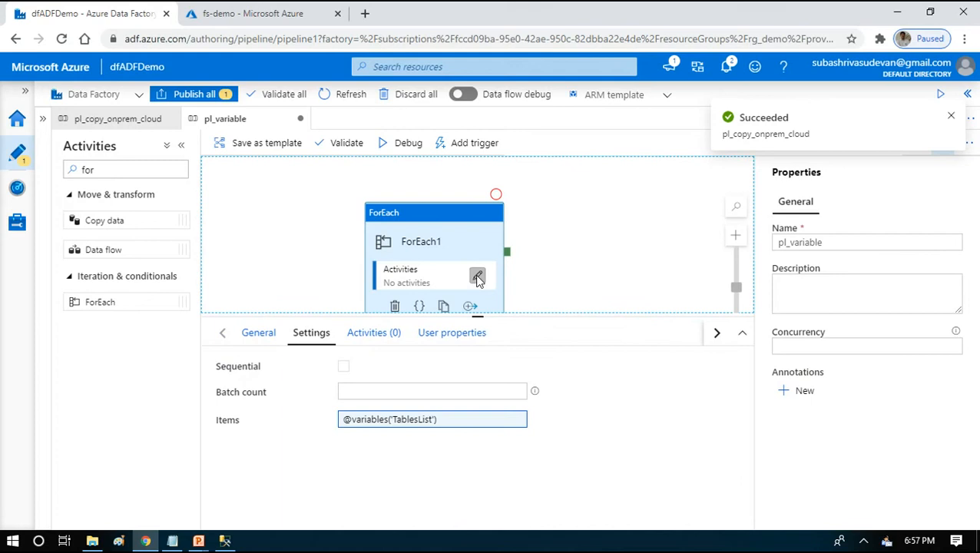
left_click(477, 277)
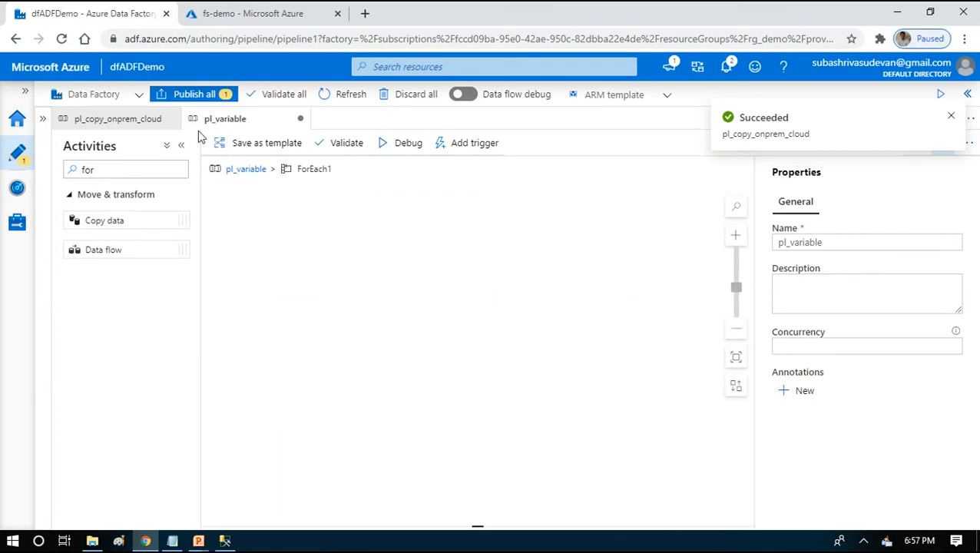
left_click(120, 166)
key("BackSpace")
key("BackSpace")
key("BackSpace")
type("copy")
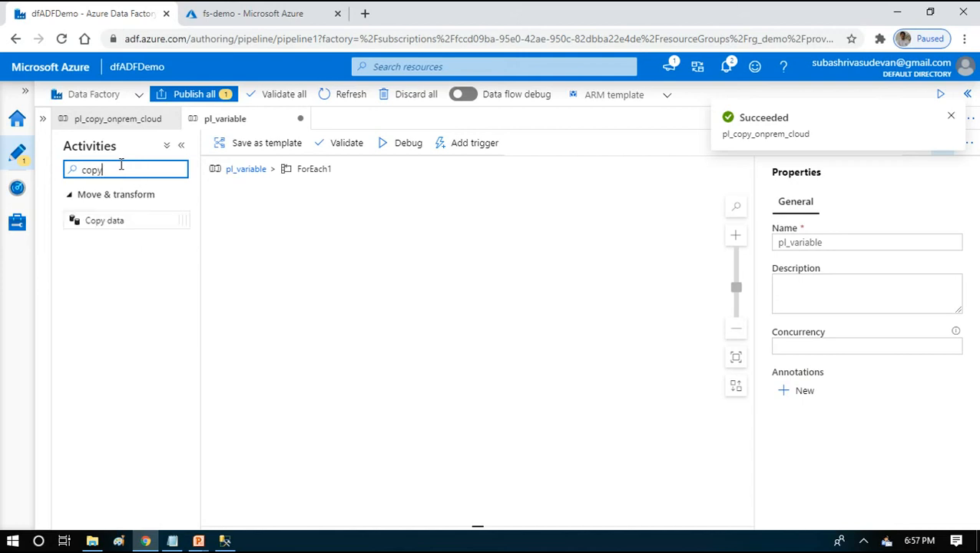
left_click_drag(90, 219, 435, 266)
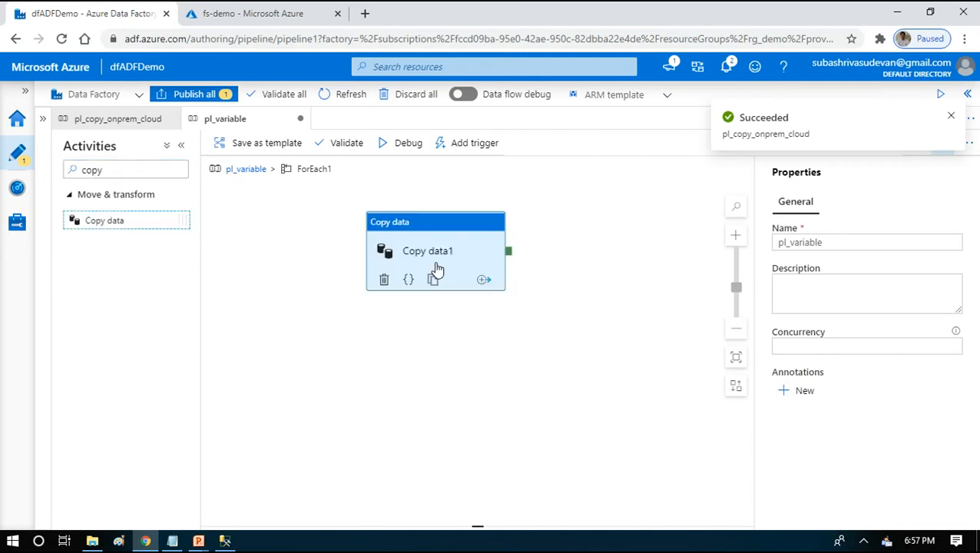
Set the Copy data activity's source dataset to dsOnPremSQL and make it read from a Query.
left_click(444, 233)
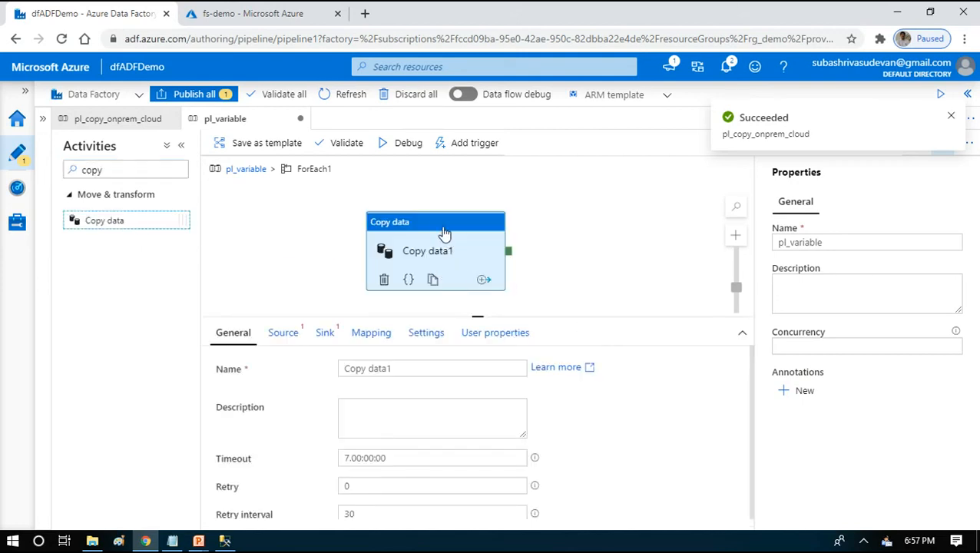
left_click(283, 335)
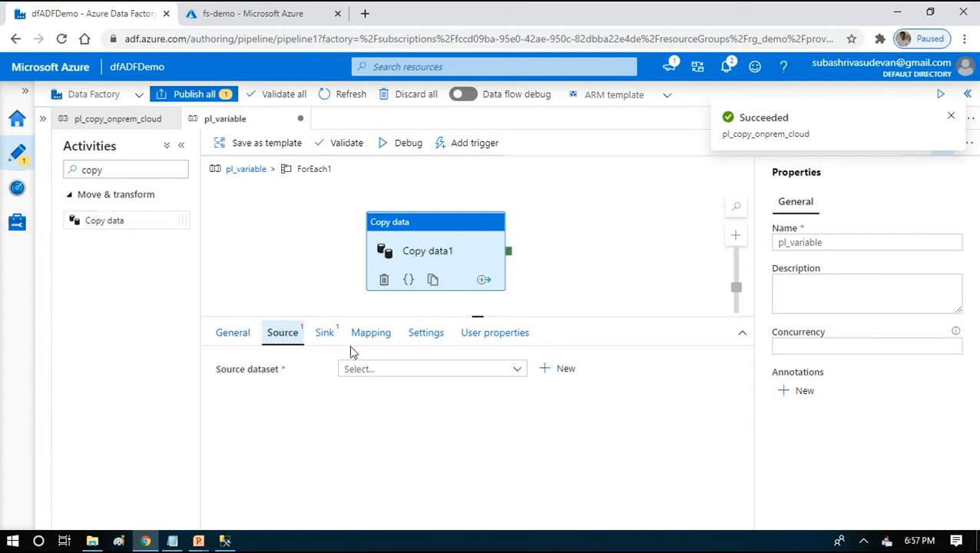
left_click(444, 372)
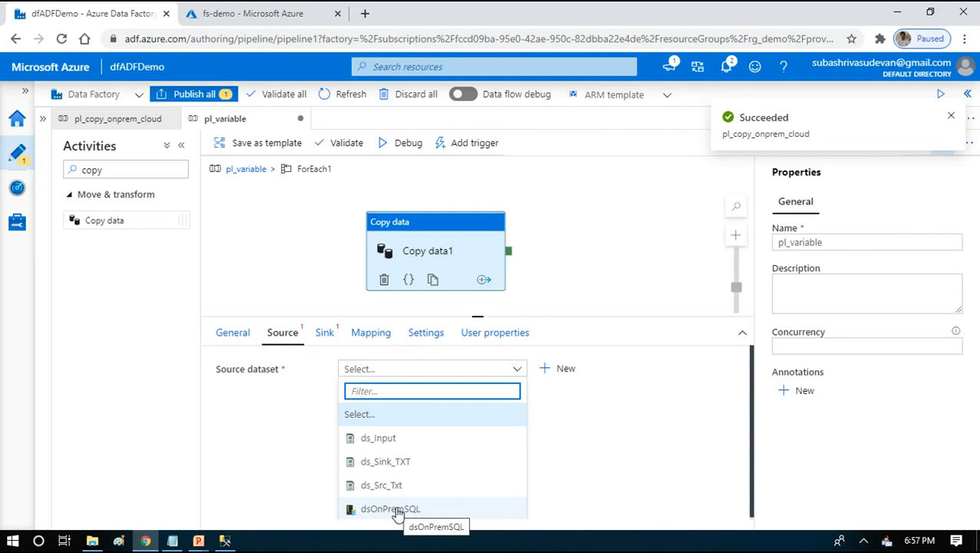
left_click(394, 510)
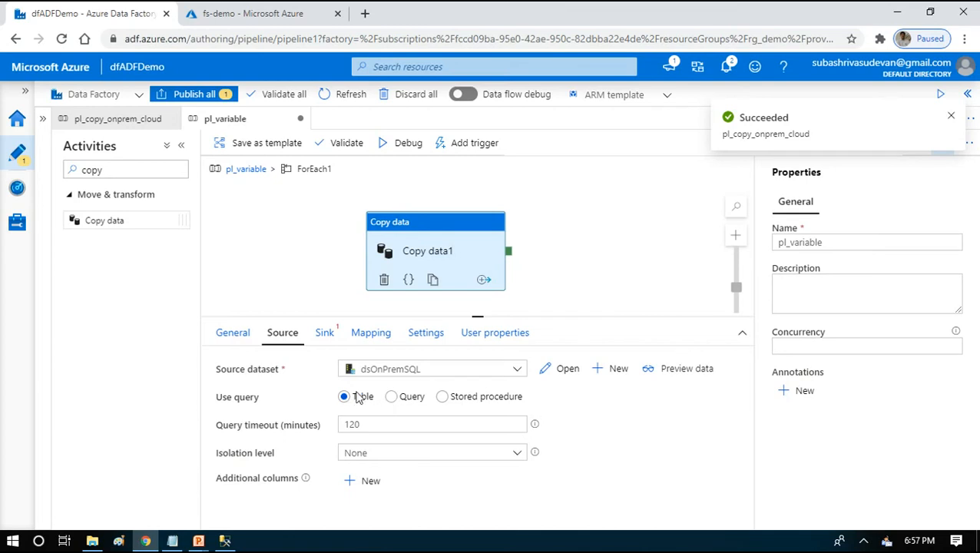
left_click(393, 400)
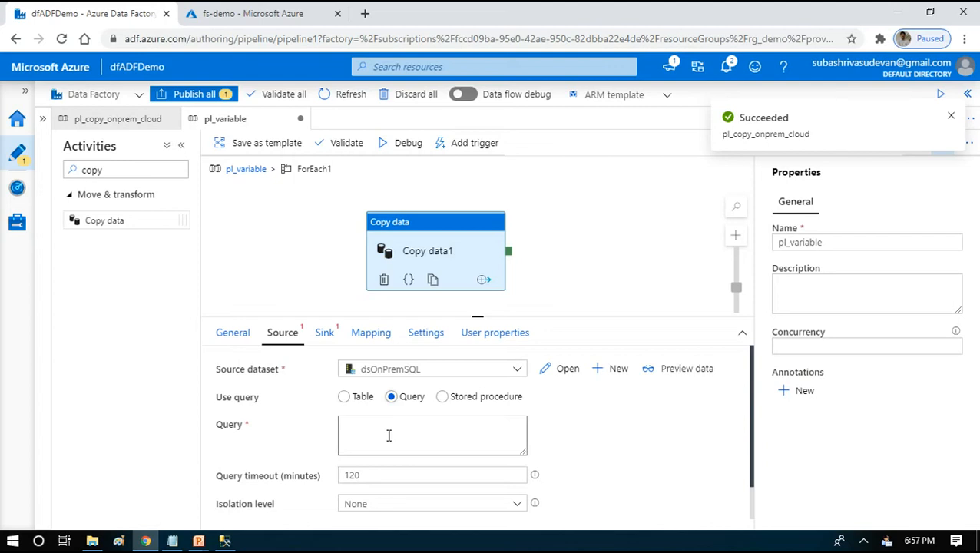
Review the dimSalesPerson and dimCustomer queries in the Notepad array, and minimize the notes.
left_click(172, 541)
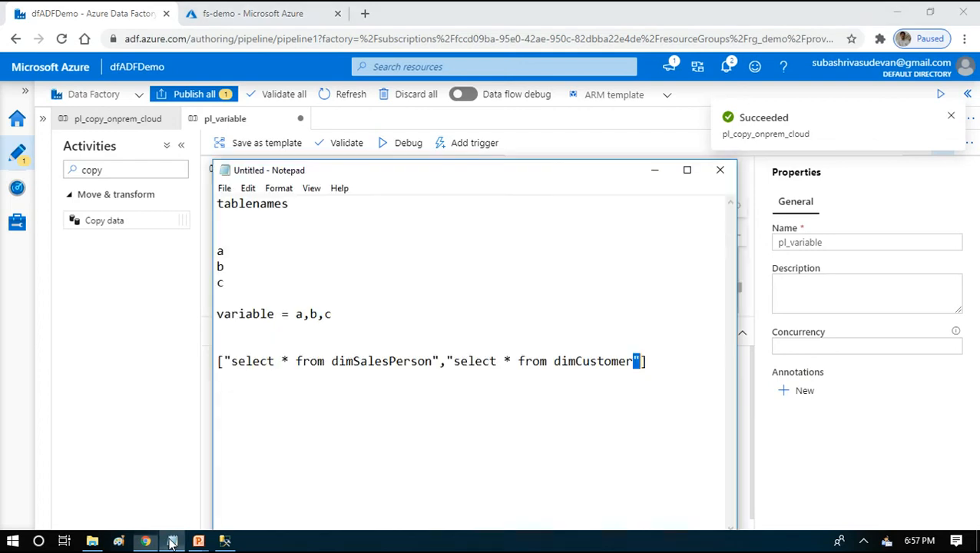
left_click_drag(435, 361, 230, 362)
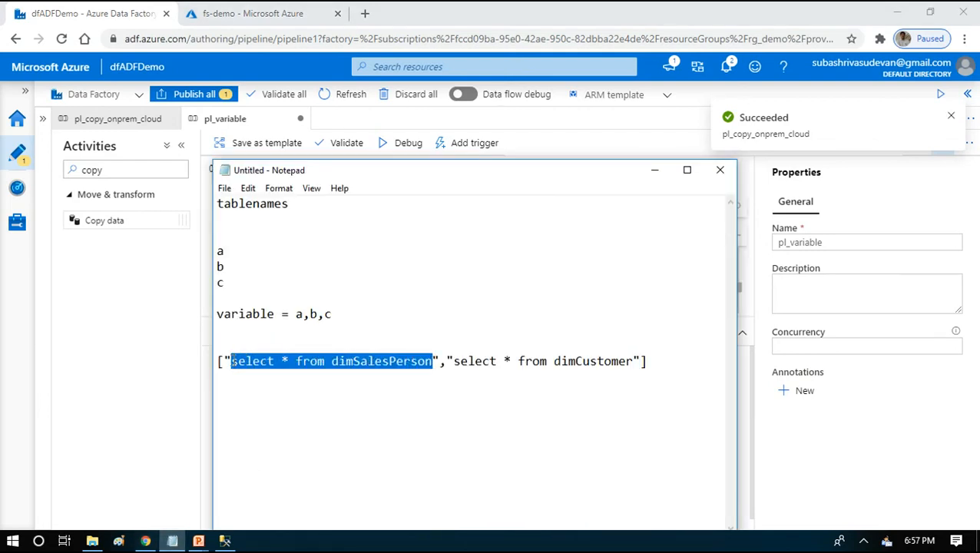
left_click_drag(454, 363, 635, 358)
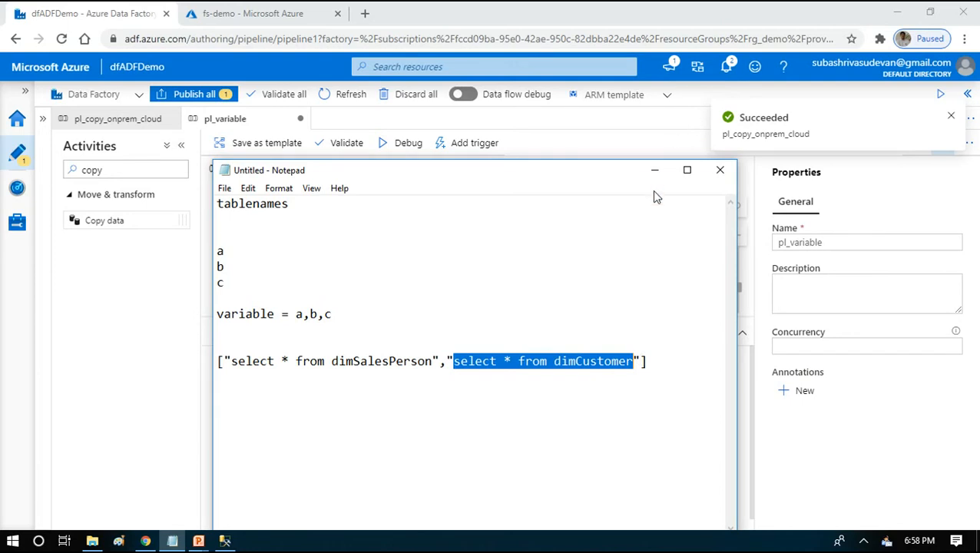
left_click_drag(234, 367, 358, 355)
left_click_drag(461, 366, 632, 348)
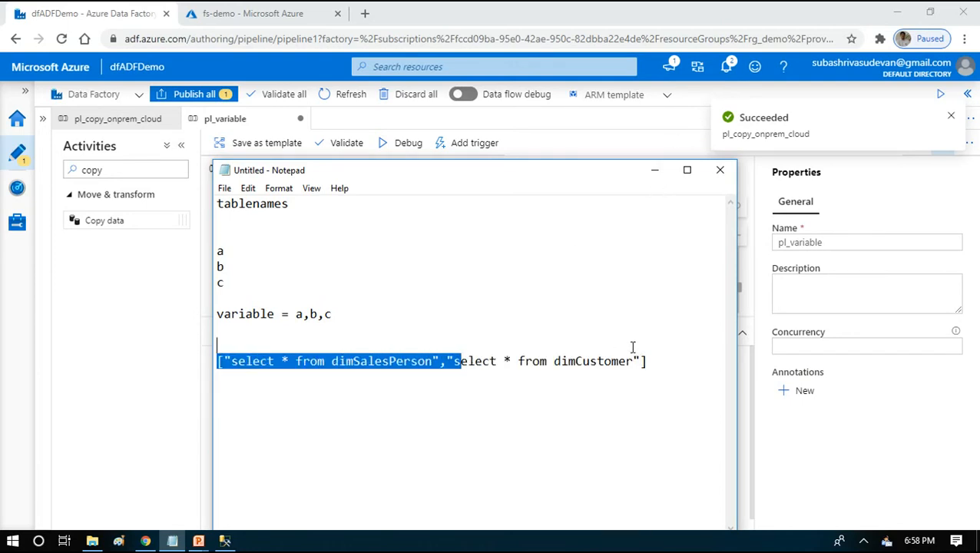
left_click(654, 170)
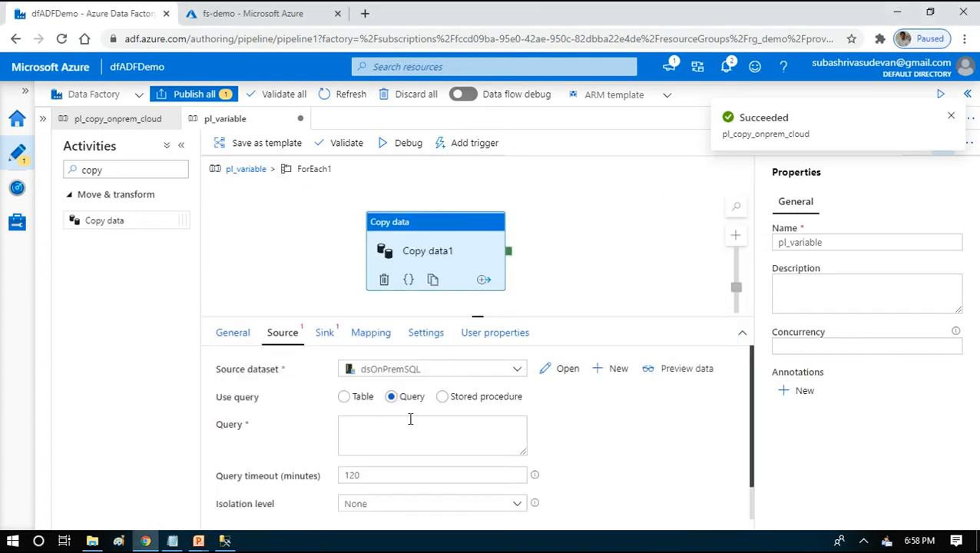
left_click(389, 432)
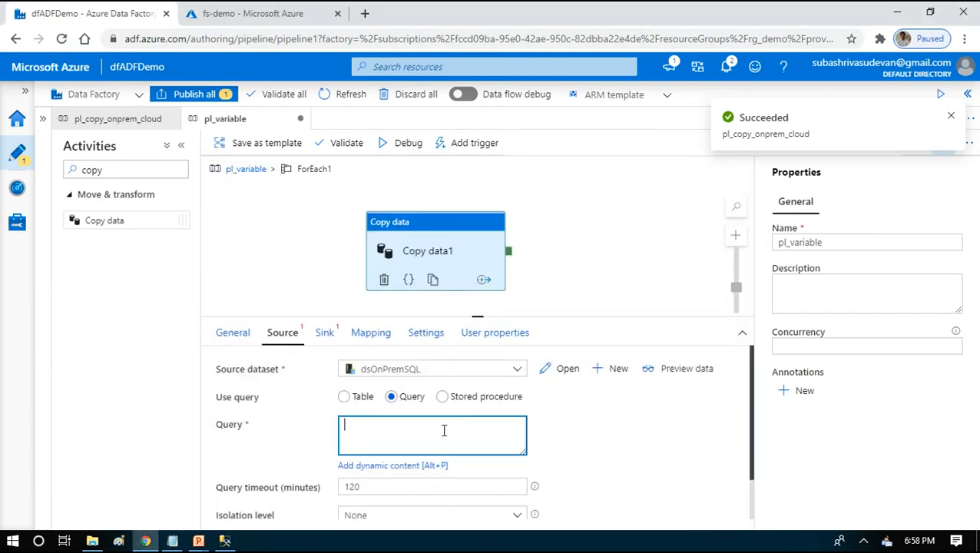
left_click(381, 466)
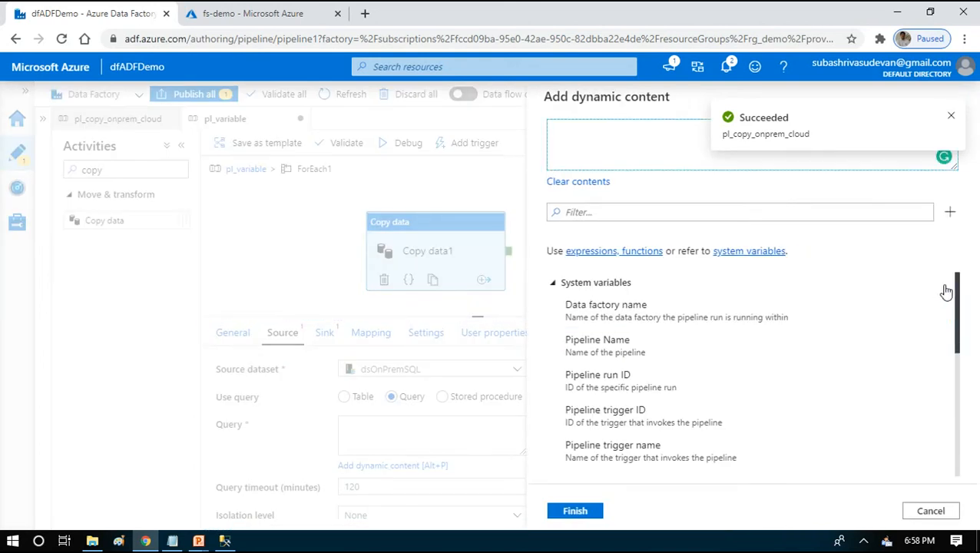
left_click_drag(956, 300, 959, 438)
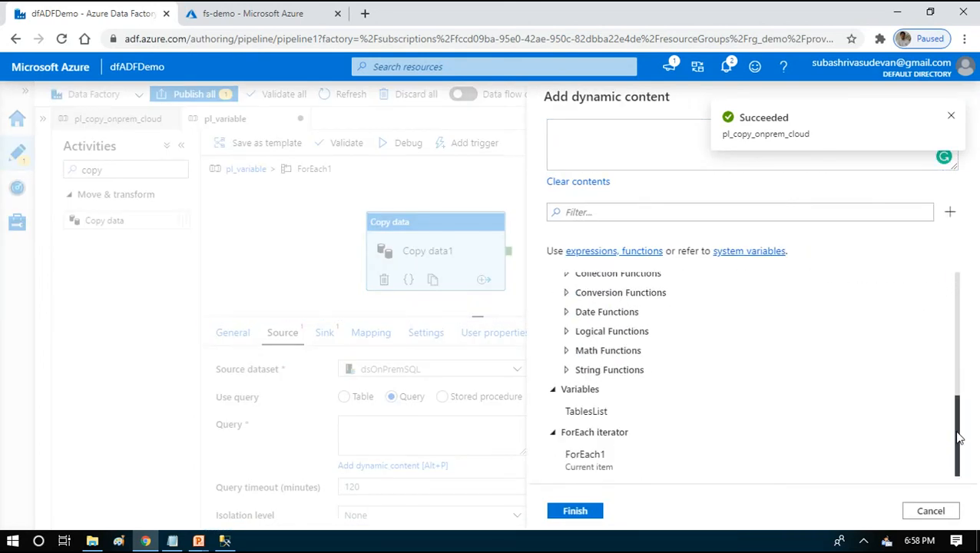
left_click(652, 462)
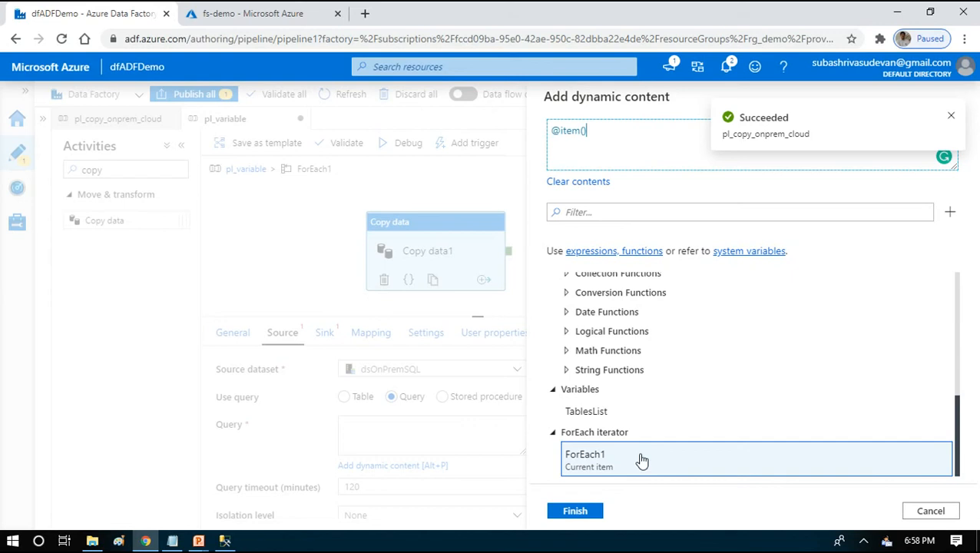
left_click_drag(600, 130, 548, 132)
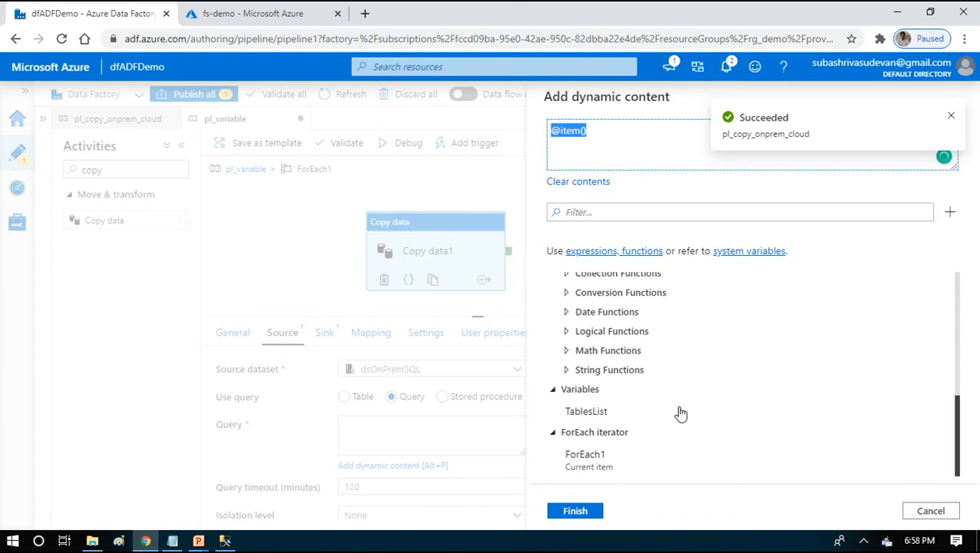
left_click(601, 512)
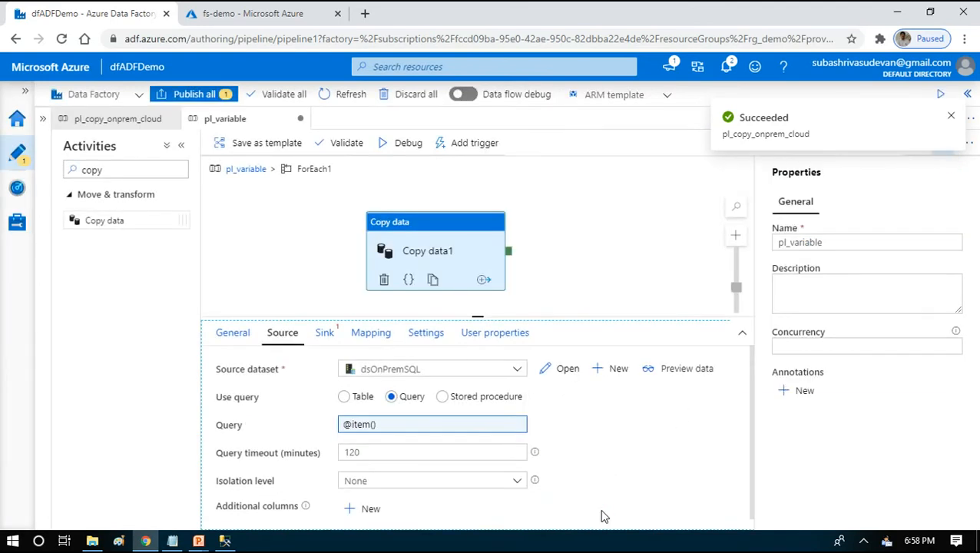
Set the sink dataset of the Copy data activity to ds_Sink_TXT.
left_click(326, 342)
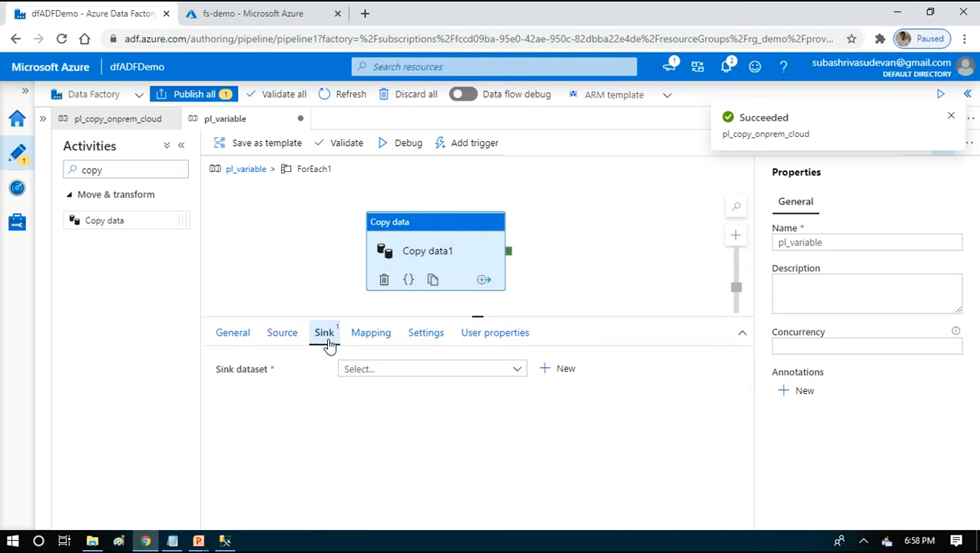
left_click(370, 373)
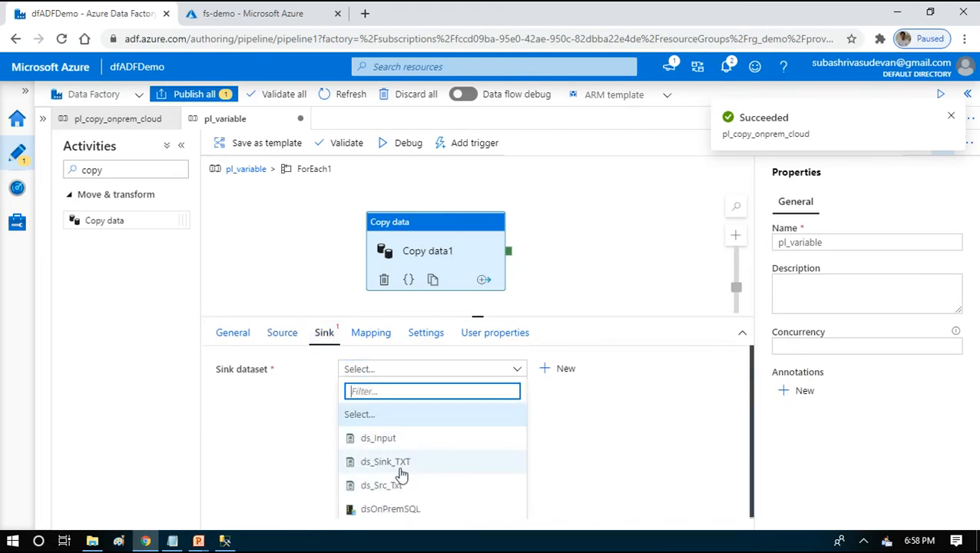
left_click(401, 469)
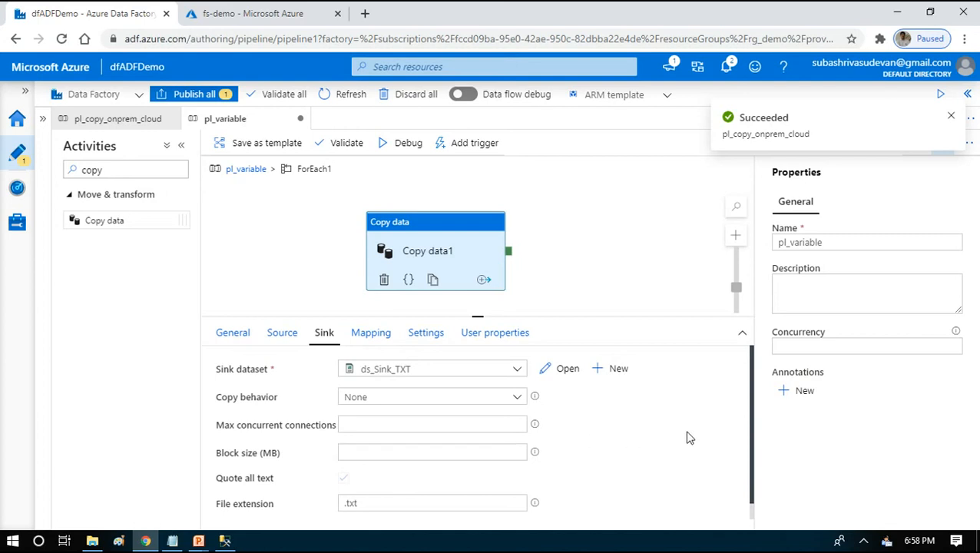
Set the sink file extension of the Copy data1 activity to .csv.
left_click(335, 503)
right_click(332, 507)
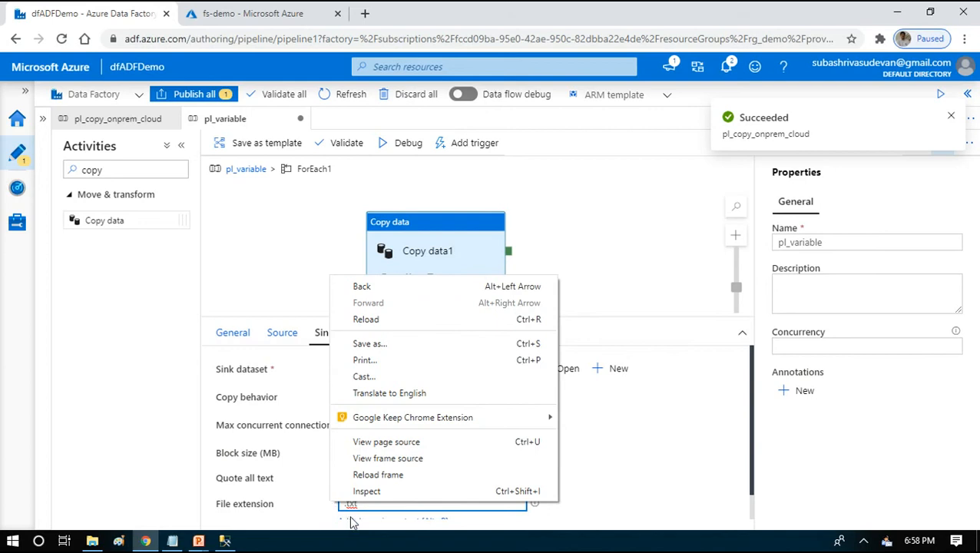
left_click(350, 507)
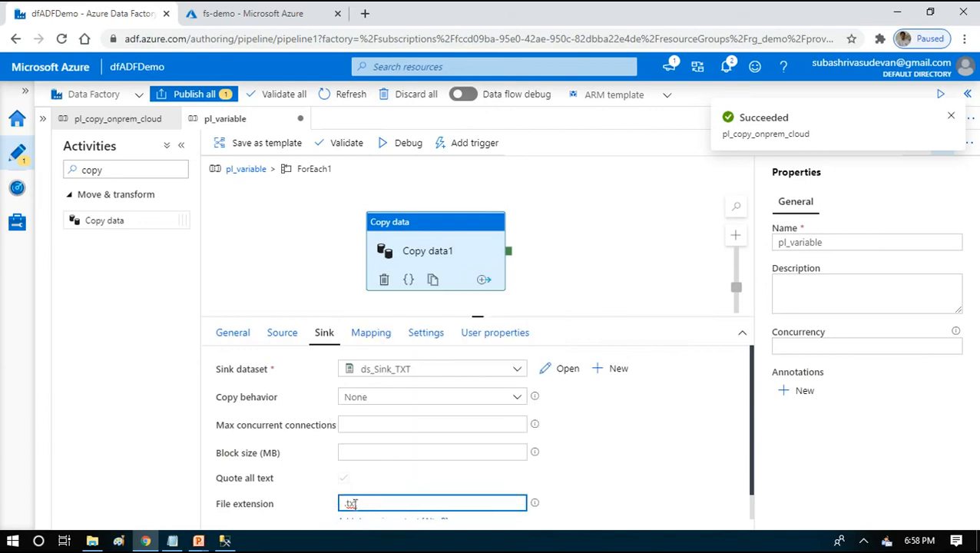
left_click_drag(400, 503, 243, 491)
type(".cs")
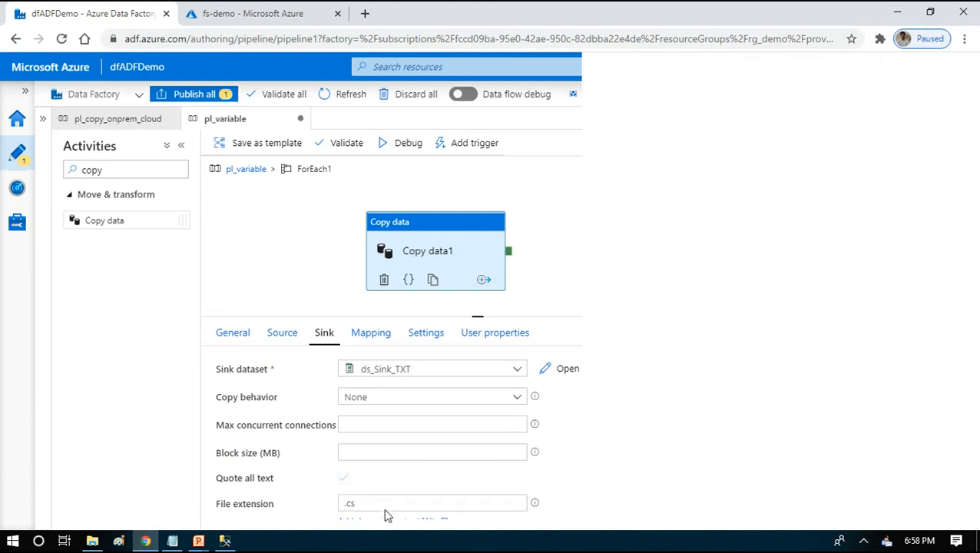
left_click(398, 277)
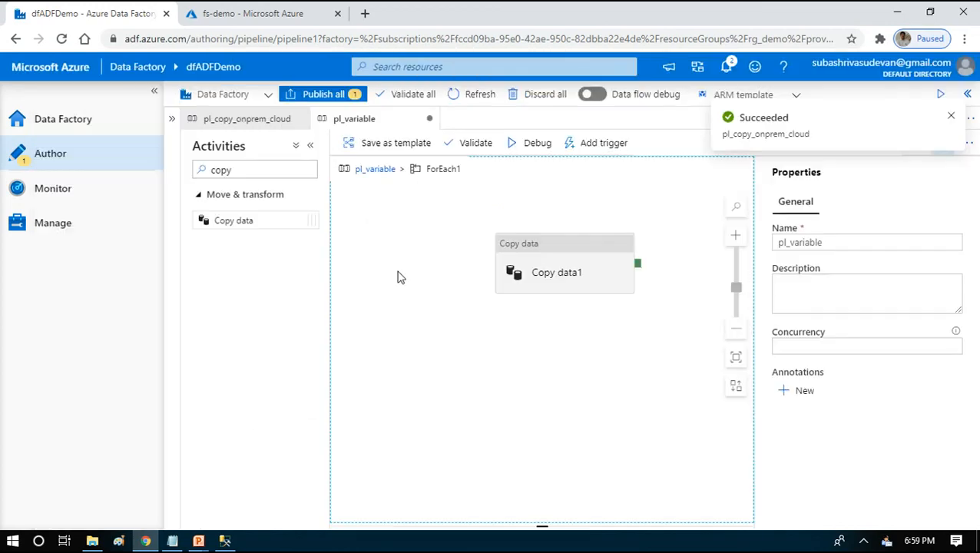
left_click(511, 273)
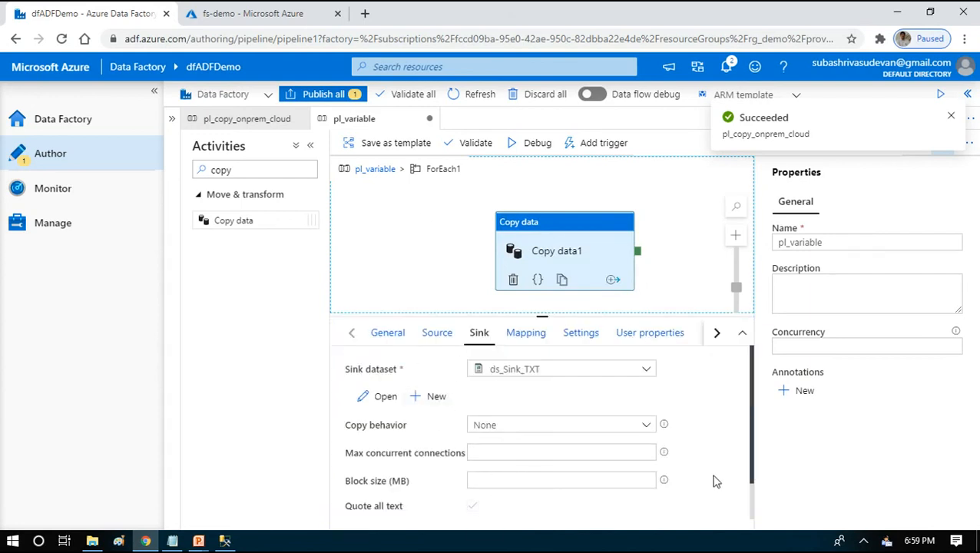
left_click_drag(755, 461, 751, 544)
scroll(549, 485, "up", 2)
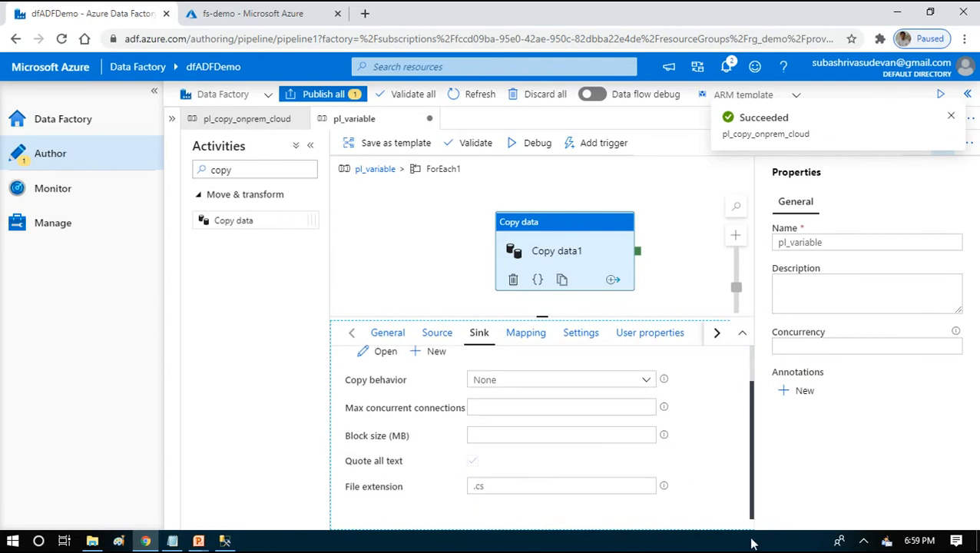
left_click(525, 488)
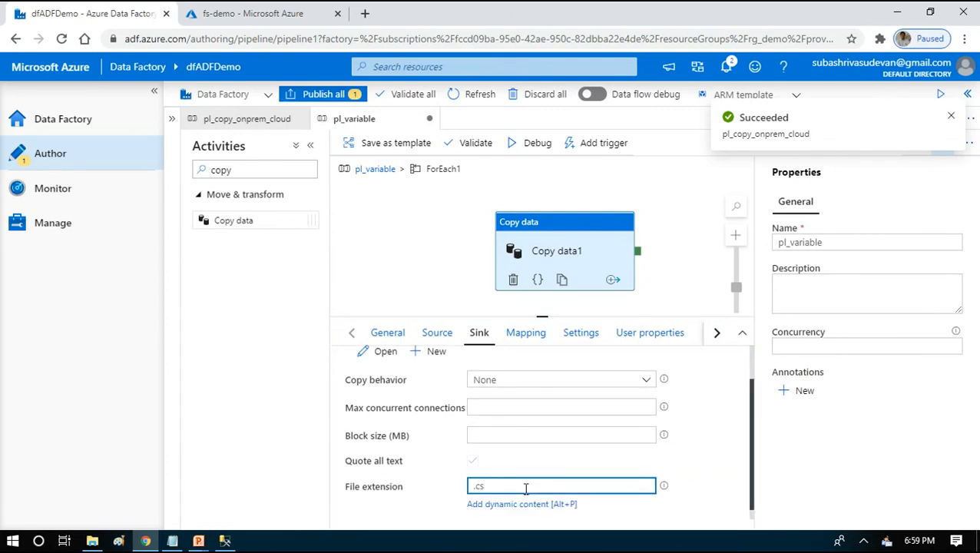
type("v")
left_click(406, 262)
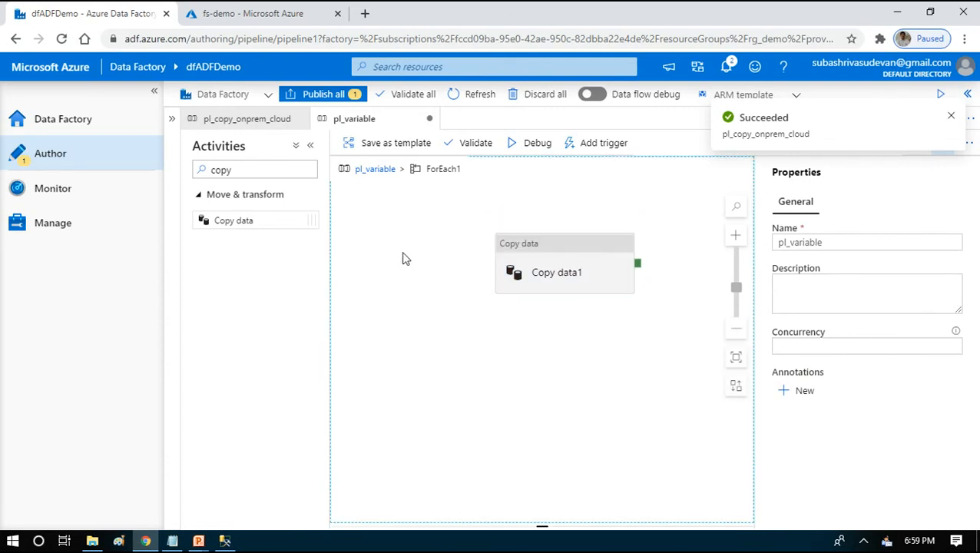
Return to the pl_variable pipeline level, and review the ForEach1 activity and the default value of the TablesList array variable.
left_click(377, 170)
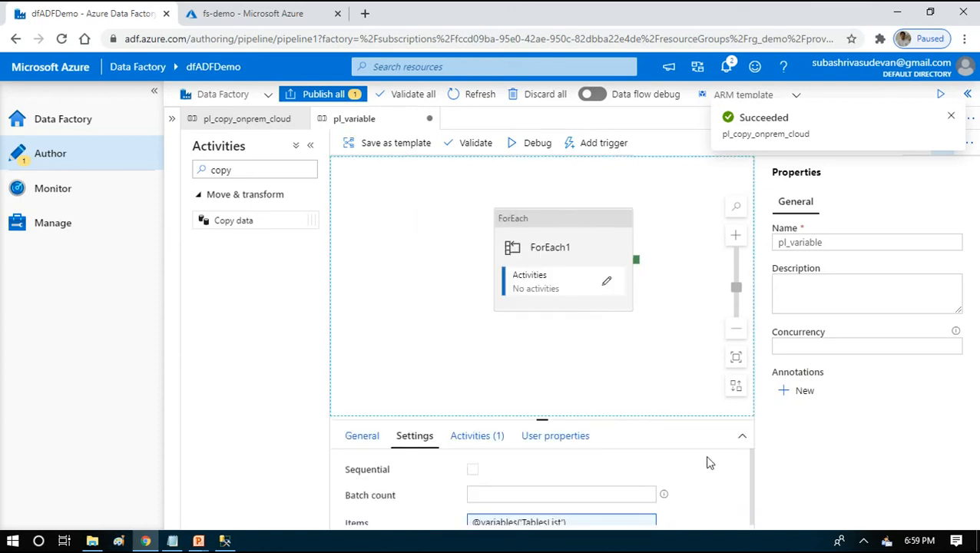
left_click(742, 435)
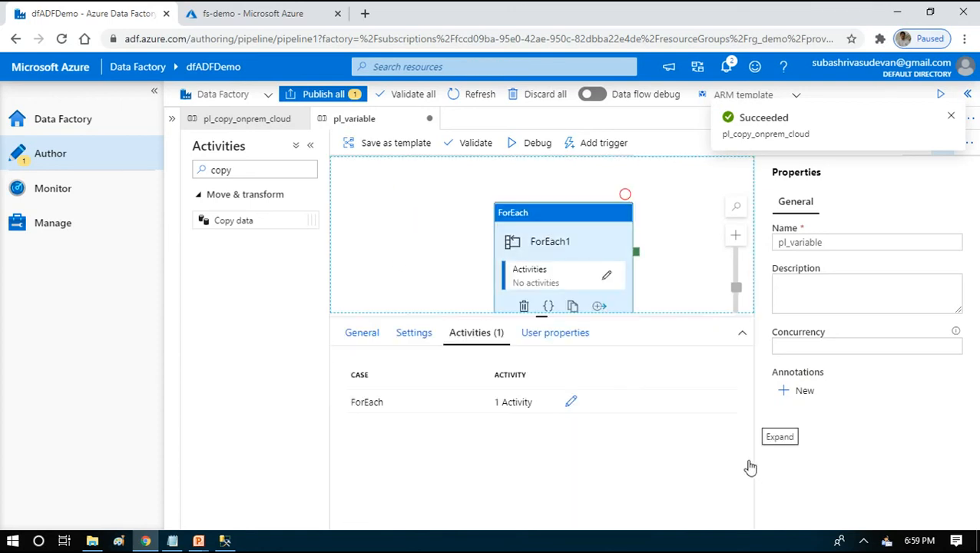
left_click(380, 281)
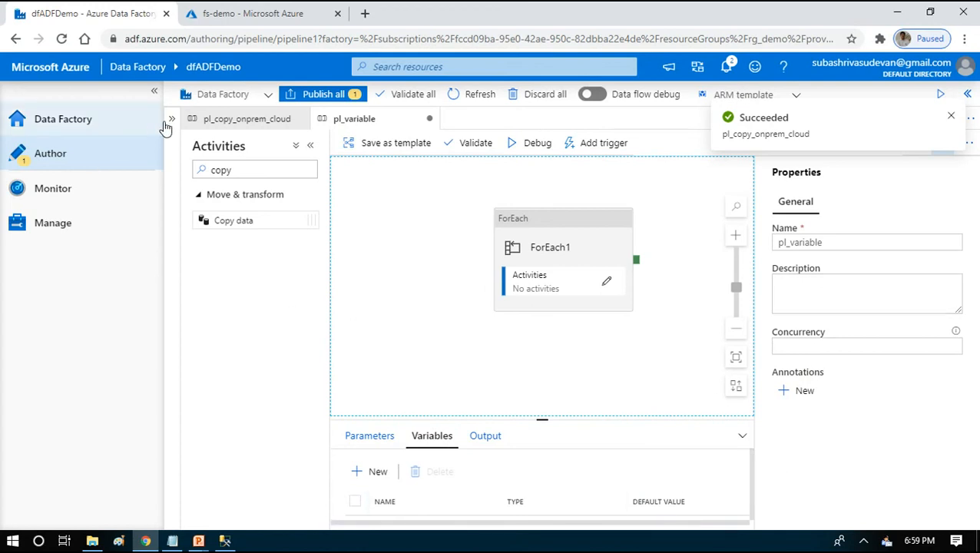
left_click(156, 96)
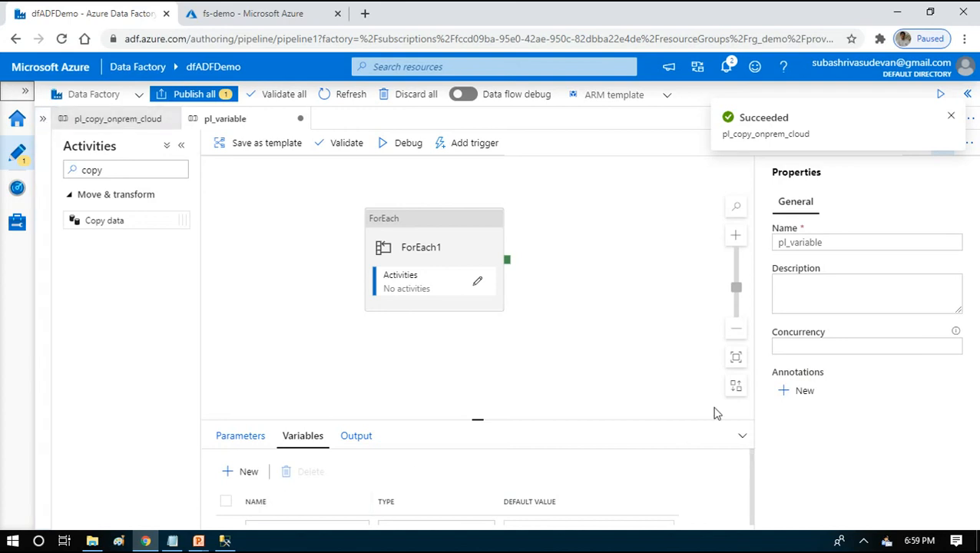
left_click_drag(755, 475, 754, 507)
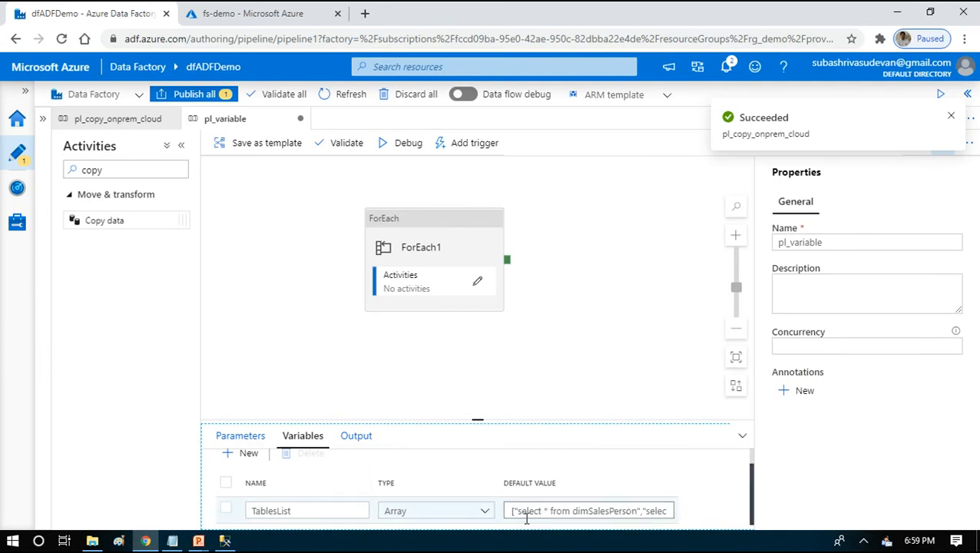
Check the sink settings of Copy data1 inside ForEach1, and start a debug run of the pl_variable pipeline.
left_click(415, 229)
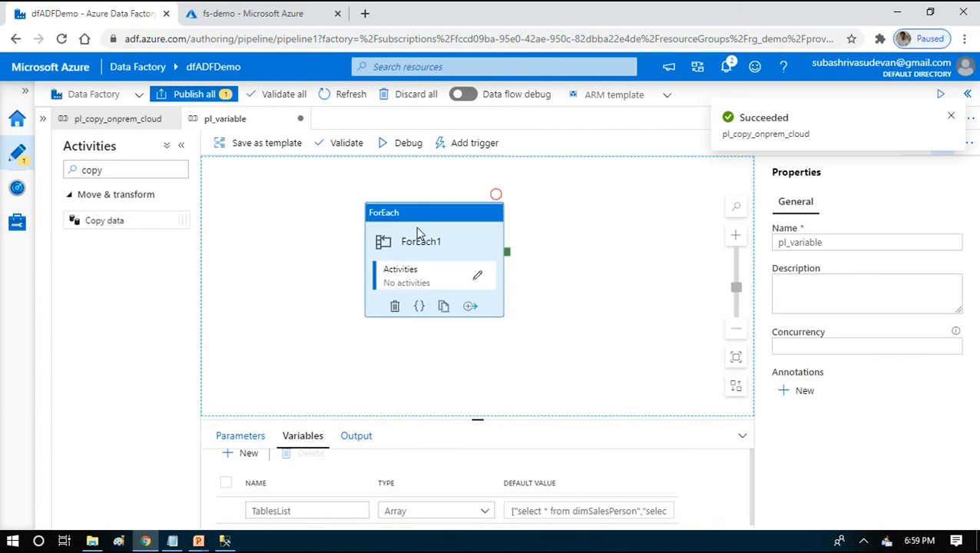
left_click(476, 278)
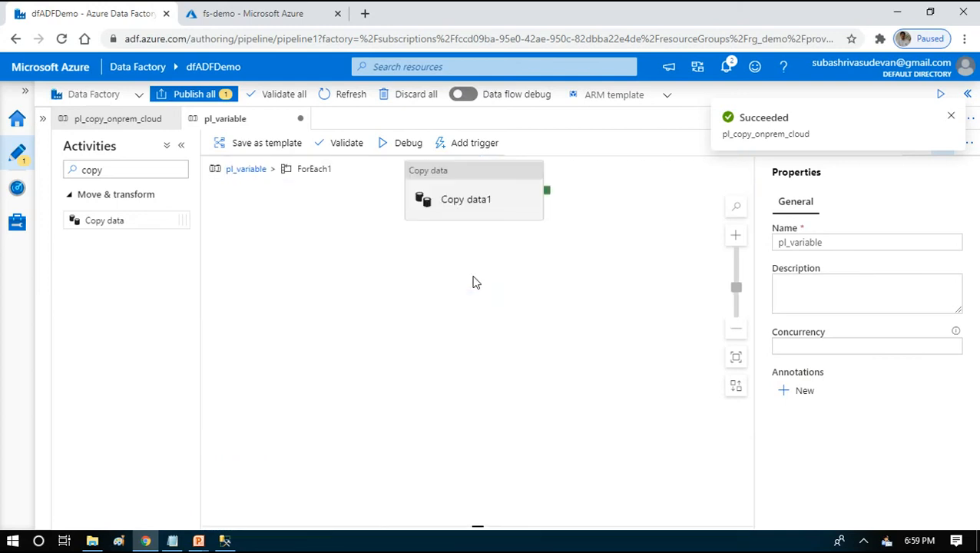
left_click(498, 184)
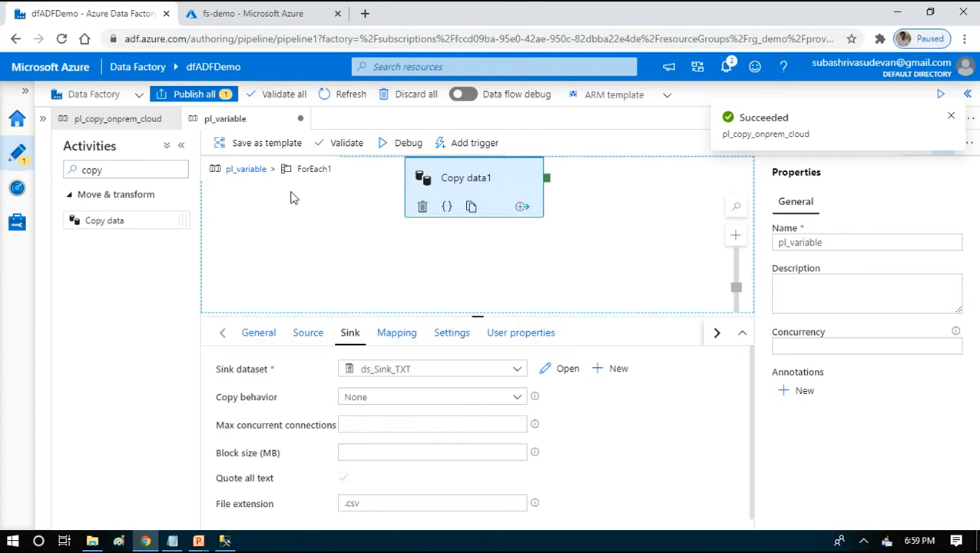
left_click(407, 144)
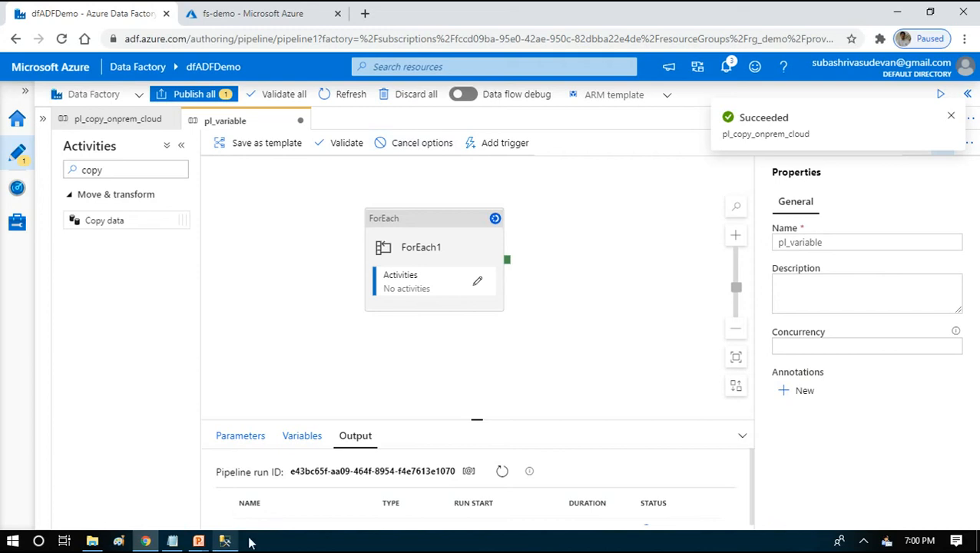
Switch to SQL Server Management Studio and query the top 1000 rows of the dbo.DimSalesPerson table in Sales_DW.
left_click(225, 541)
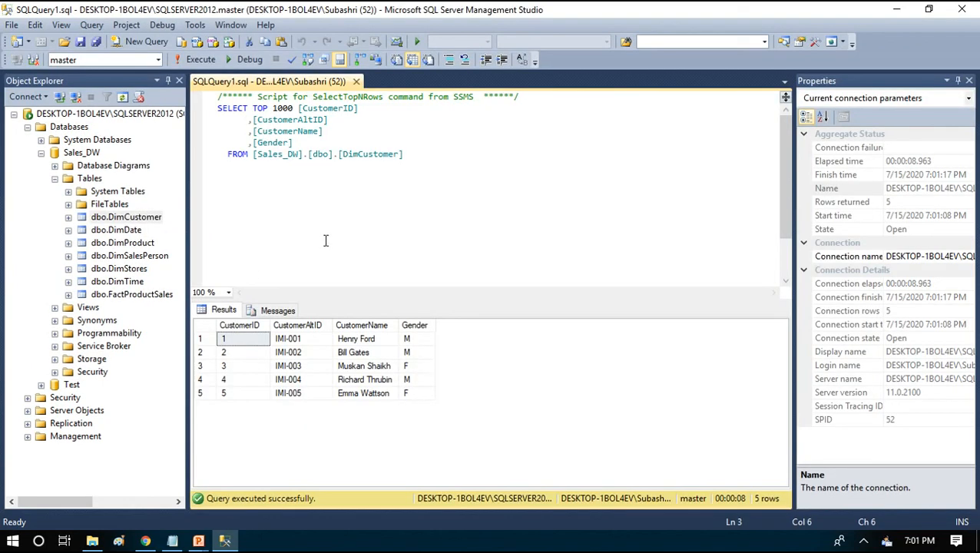
left_click(326, 241)
left_click(132, 257)
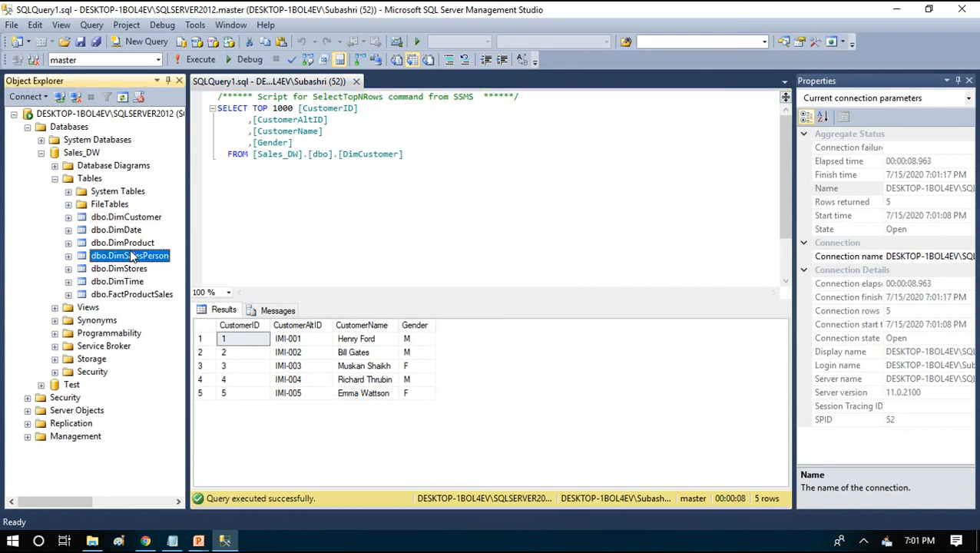
right_click(134, 258)
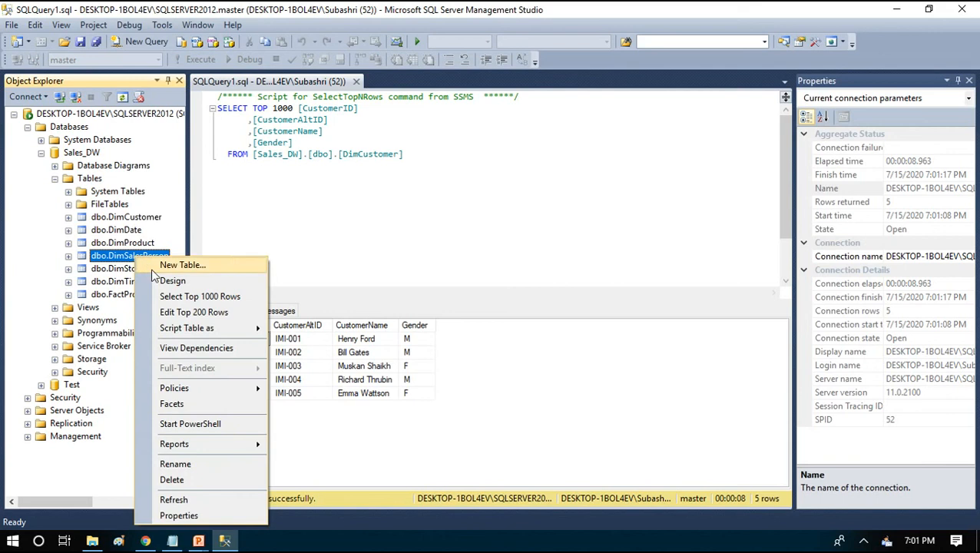
left_click(166, 299)
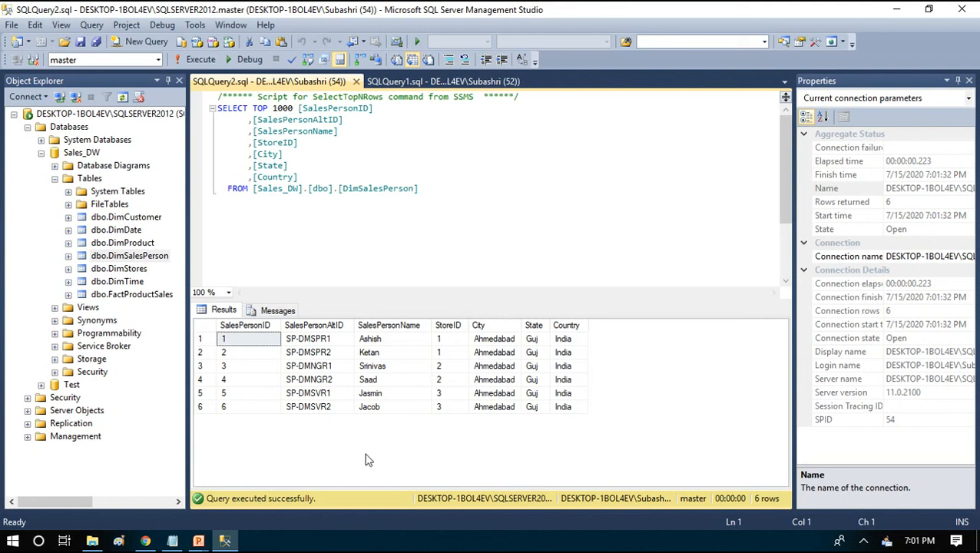
Review the debug run's activity output in Data Factory, and refresh the Output folder of the fs-demo container in the Azure portal.
left_click(147, 540)
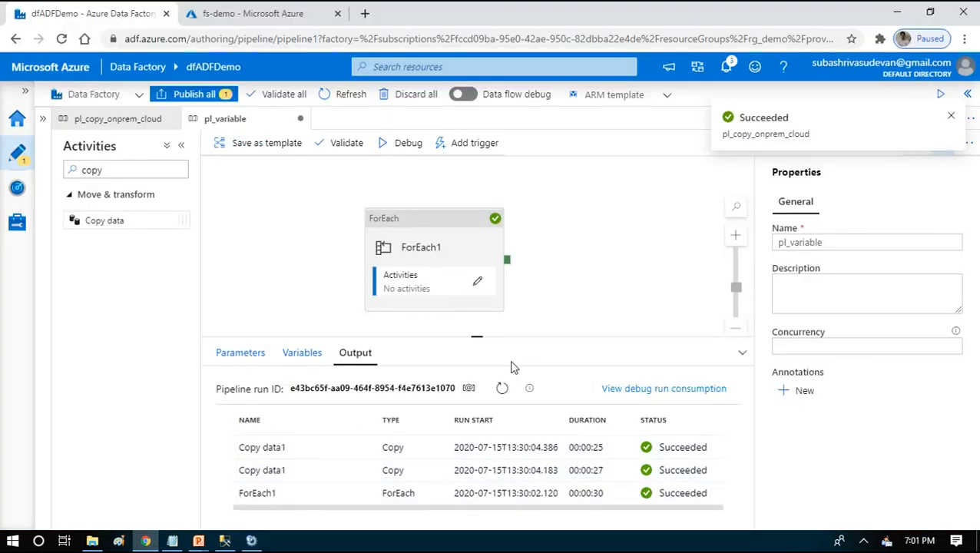
left_click_drag(475, 335, 489, 259)
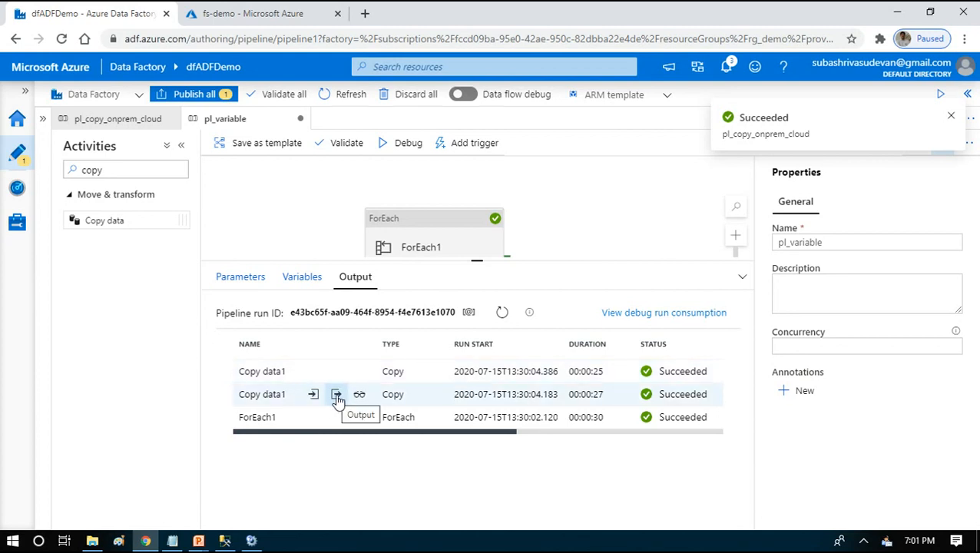
left_click(286, 7)
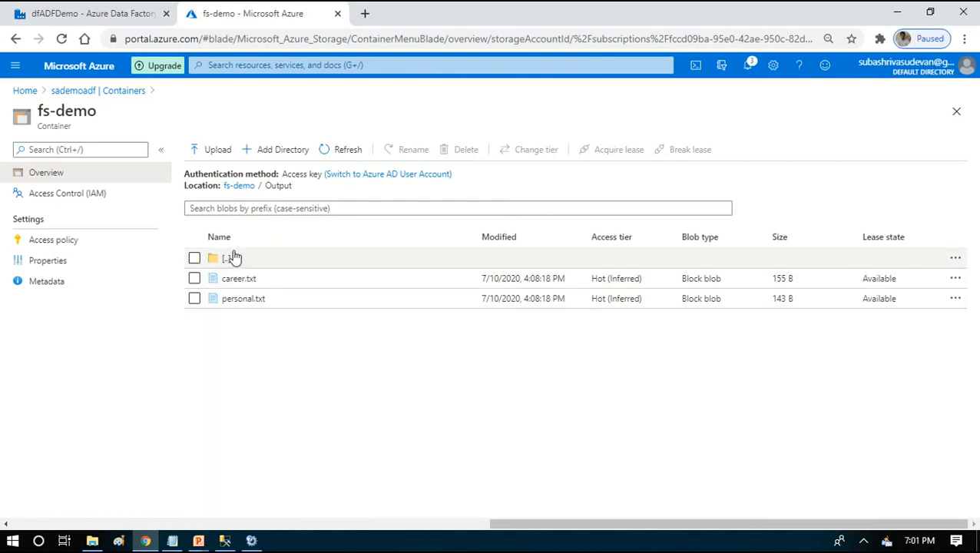
left_click(346, 153)
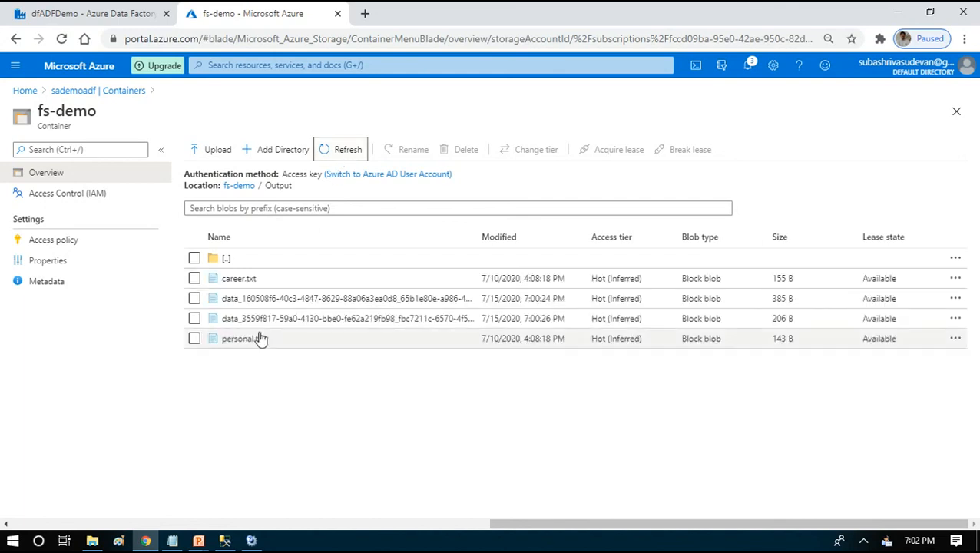
View the contents of the data_160508f6 and data_3559f817 files in the Output folder.
double_click(286, 302)
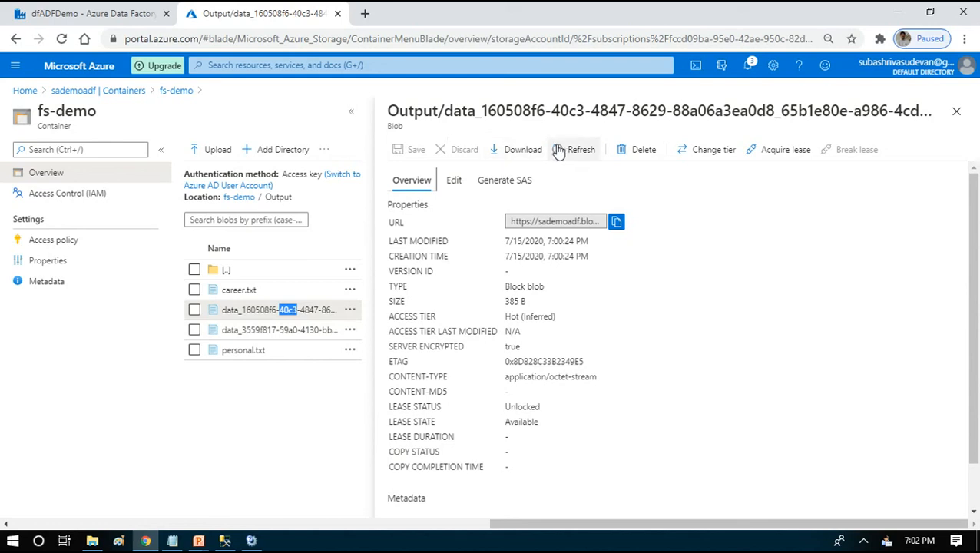
left_click(455, 181)
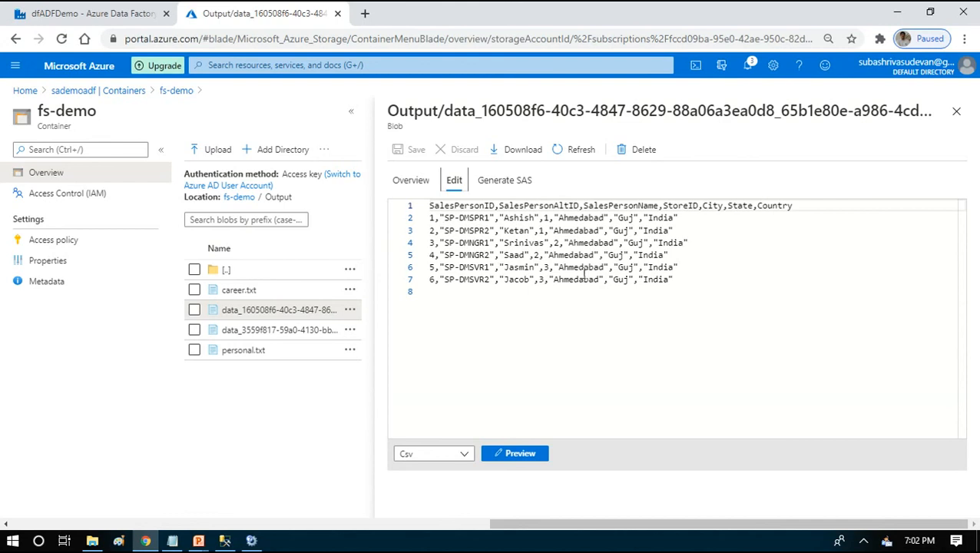
left_click(238, 338)
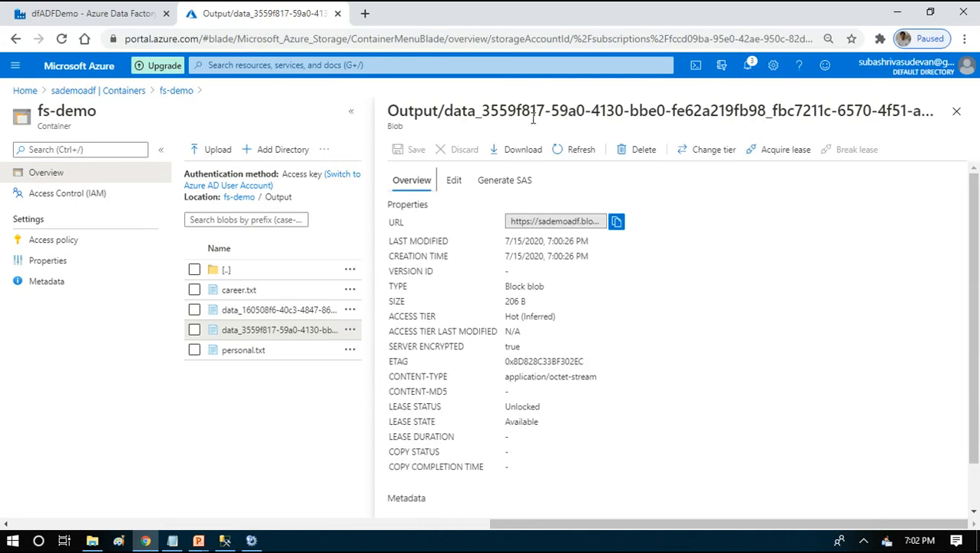
left_click(455, 189)
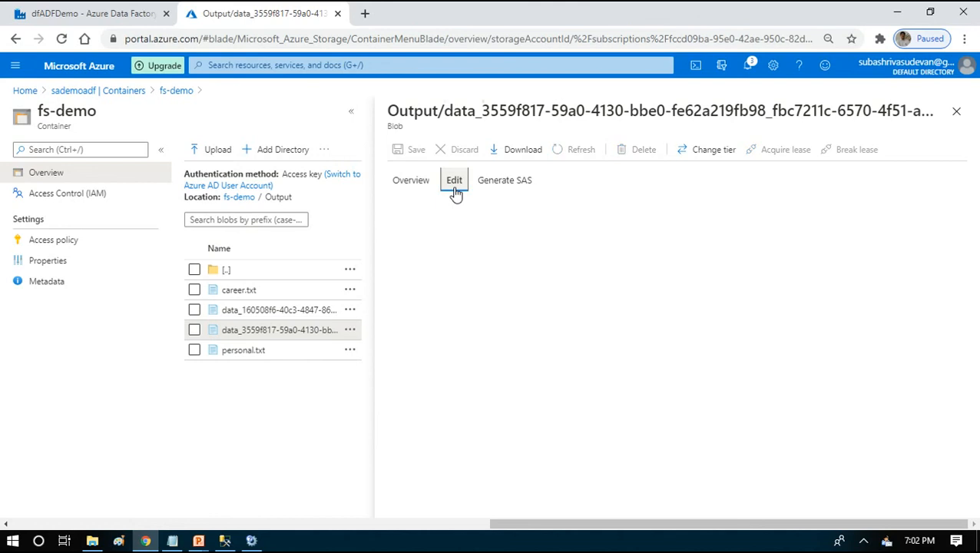